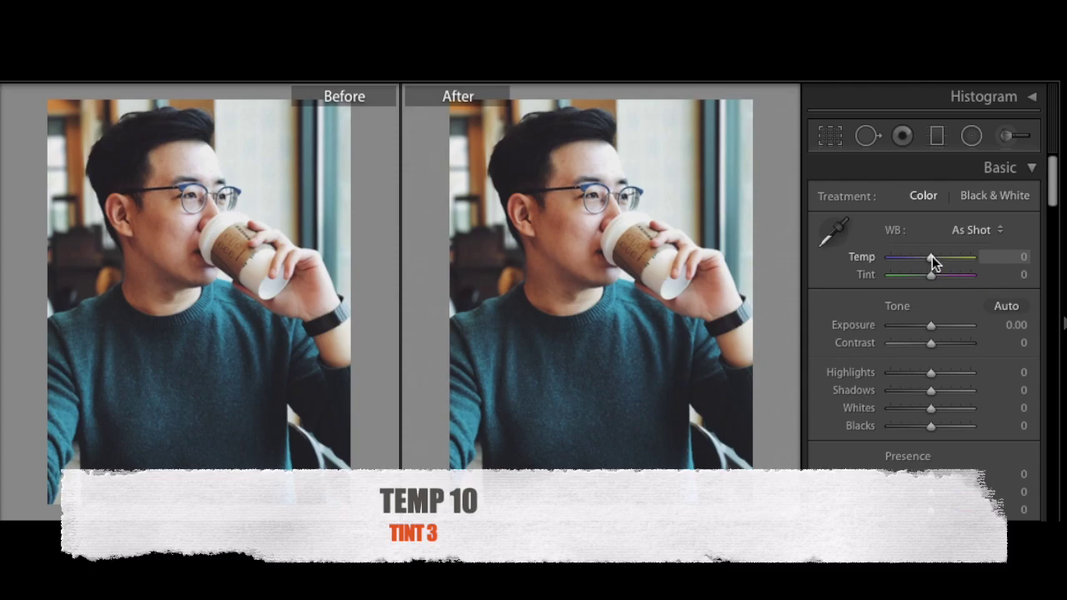
Step: Set the coffee portrait's Basic sliders: Temp +10, Tint +3, Exposure −0.35, Contrast −50, Highlights −100, Shadows +53
{"action": "left_click_drag", "start_coordinate": [932, 256], "coordinate": [935, 258]}
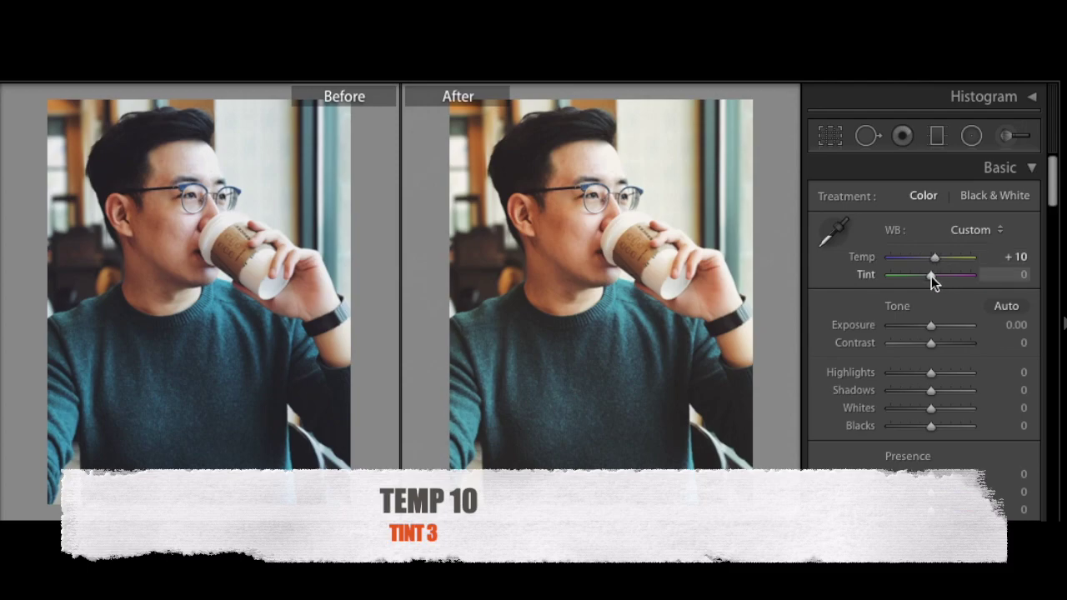
{"action": "left_click_drag", "start_coordinate": [933, 276], "coordinate": [936, 276]}
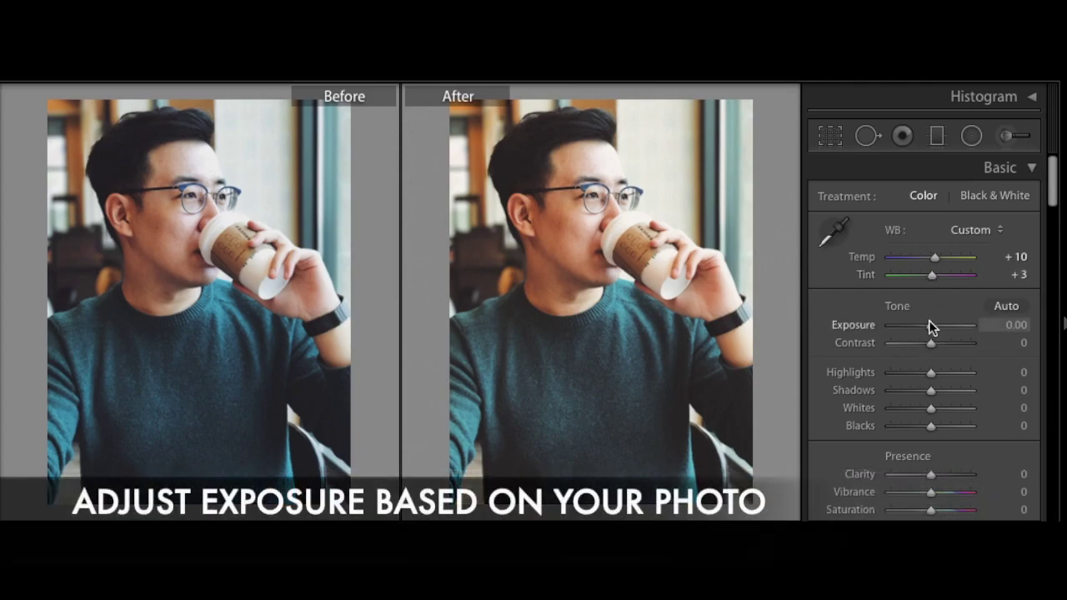
{"action": "left_click_drag", "start_coordinate": [929, 320], "coordinate": [925, 319]}
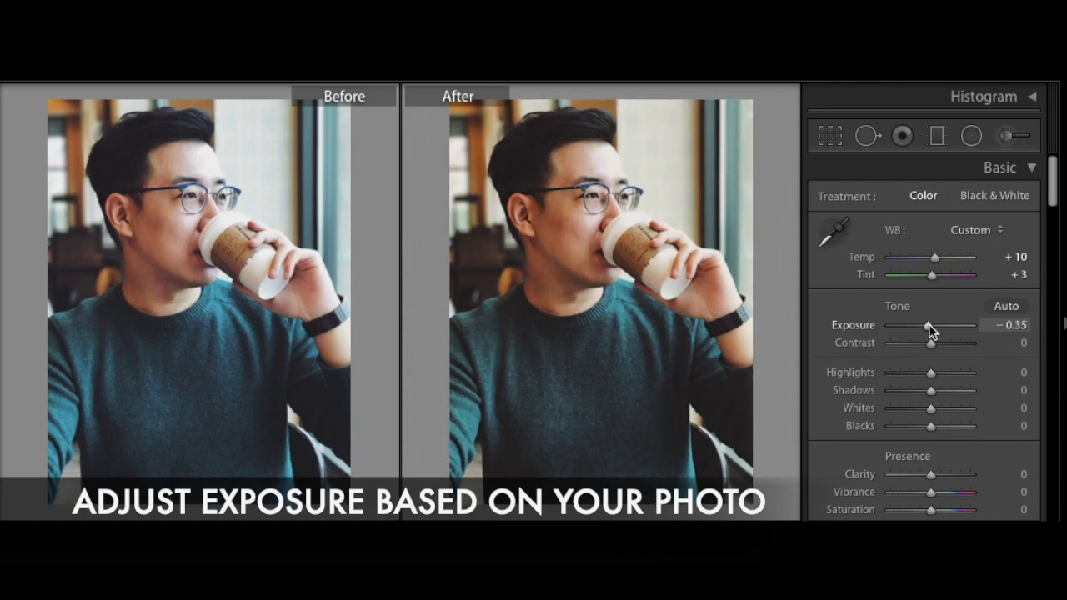
{"action": "left_click_drag", "start_coordinate": [928, 345], "coordinate": [906, 351]}
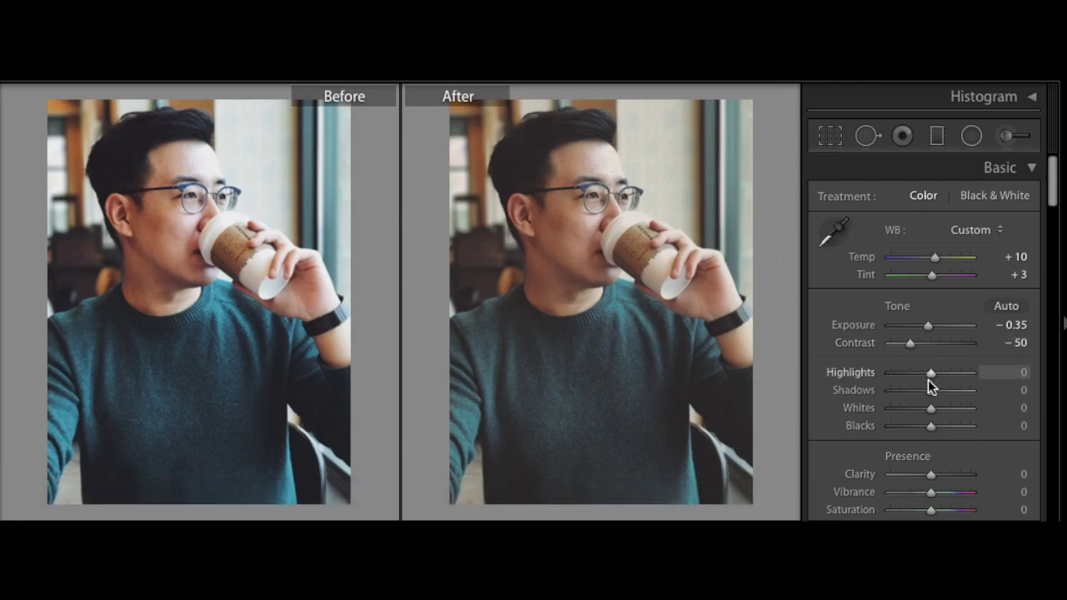
{"action": "left_click_drag", "start_coordinate": [928, 373], "coordinate": [872, 383]}
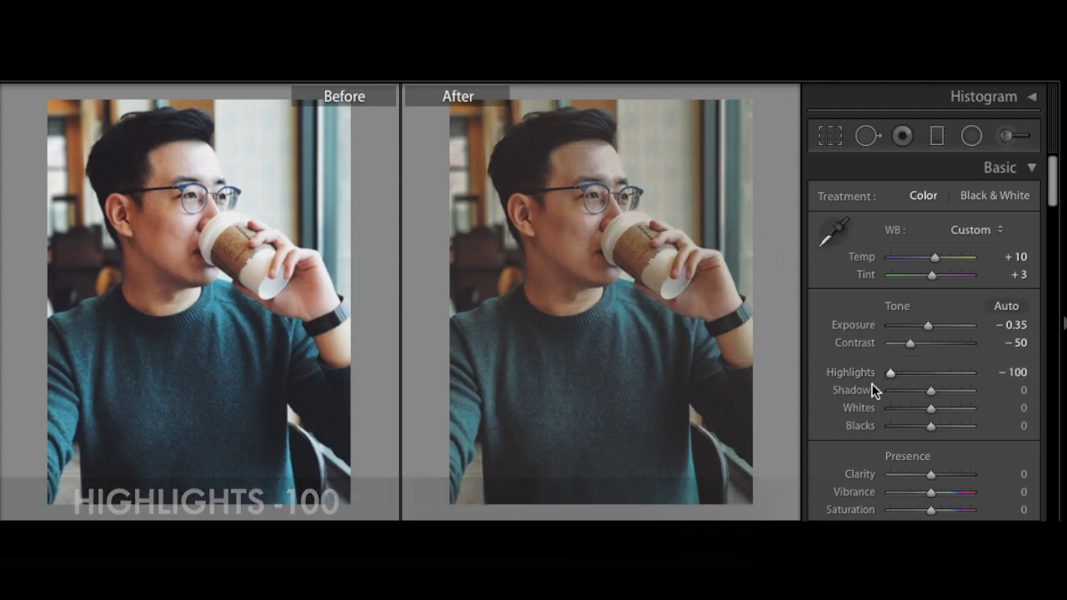
{"action": "left_click_drag", "start_coordinate": [930, 391], "coordinate": [950, 392]}
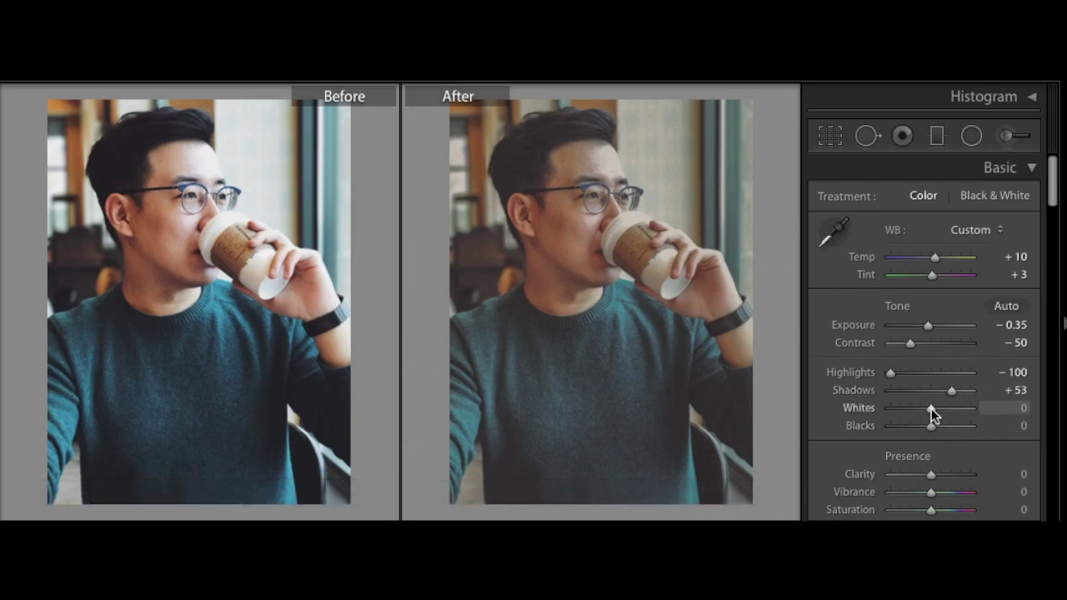
Step: Set the Basic panel's Whites slider to +56 and its Blacks slider to −55
{"action": "left_click_drag", "start_coordinate": [930, 408], "coordinate": [952, 407]}
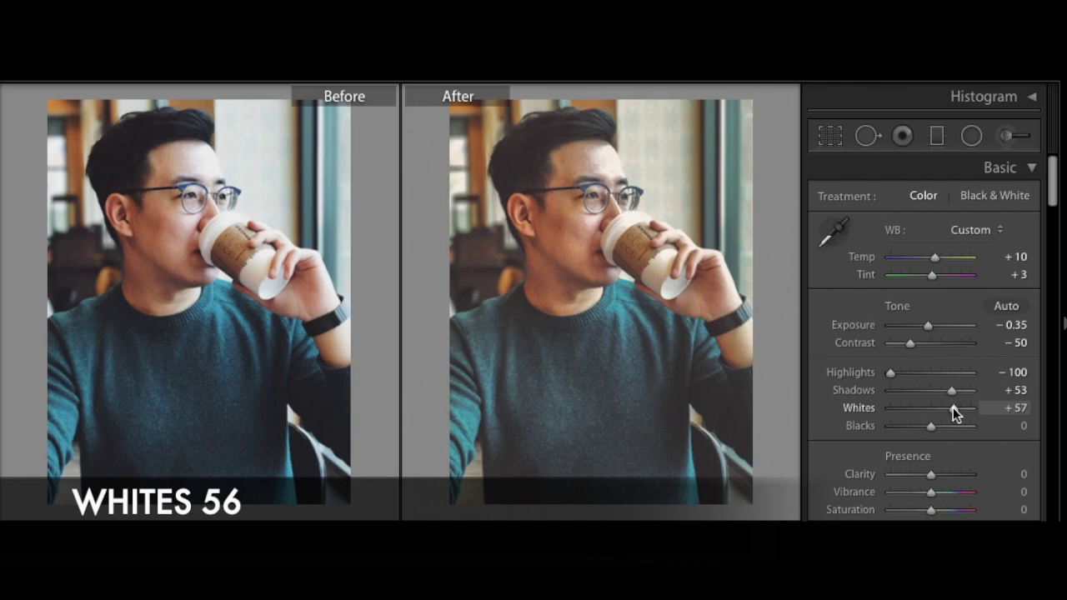
{"action": "mouse_move", "coordinate": [952, 407]}
{"action": "left_mouse_down"}
{"action": "mouse_move", "coordinate": [931, 408]}
{"action": "mouse_move", "coordinate": [952, 407]}
{"action": "left_mouse_up"}
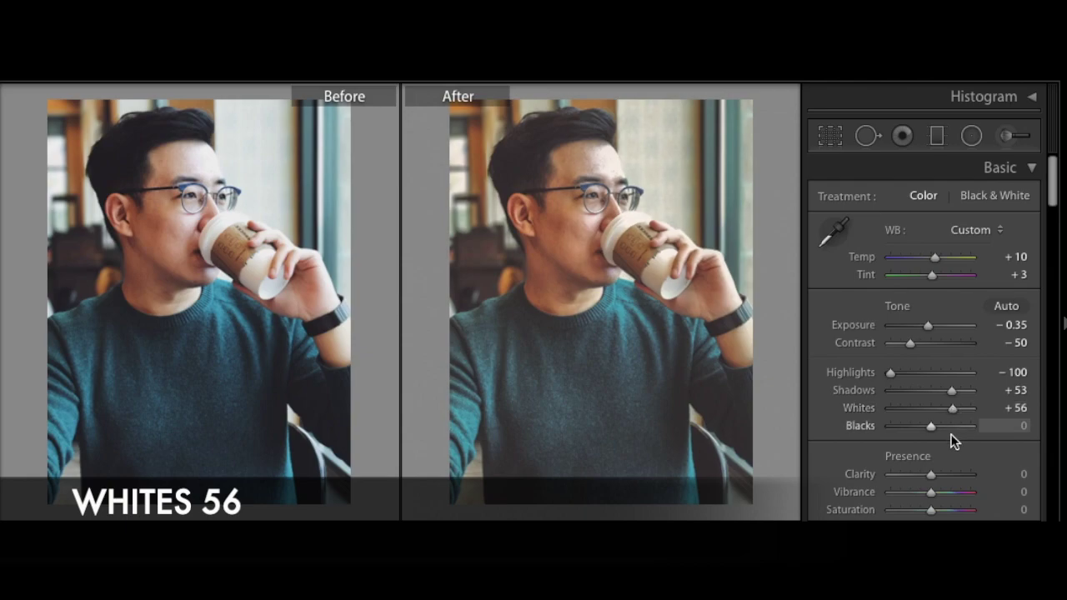
{"action": "left_click_drag", "start_coordinate": [930, 427], "coordinate": [914, 427]}
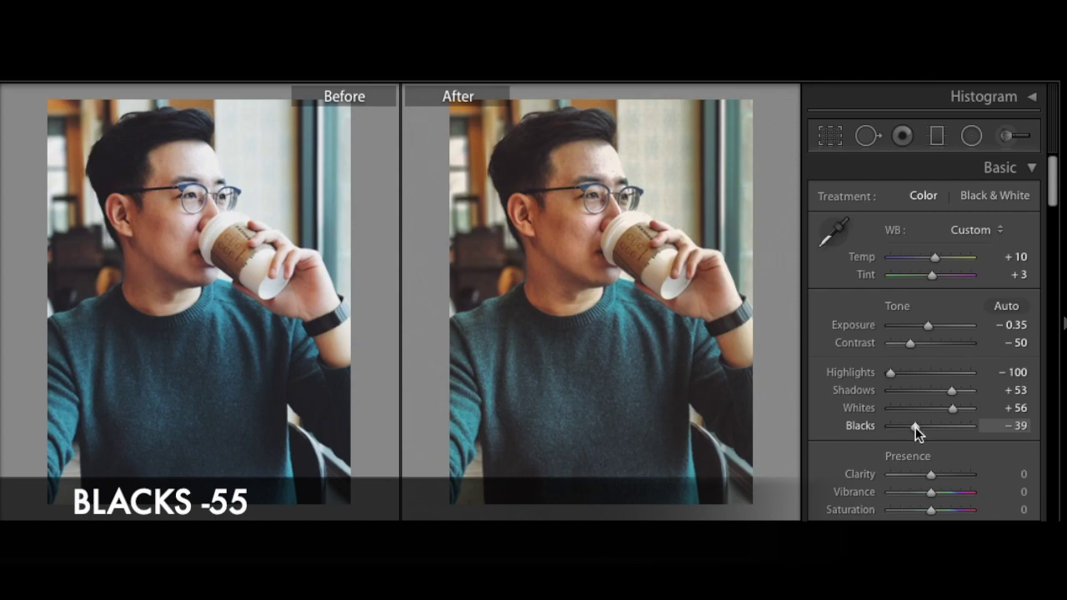
{"action": "left_click_drag", "start_coordinate": [915, 427], "coordinate": [910, 427]}
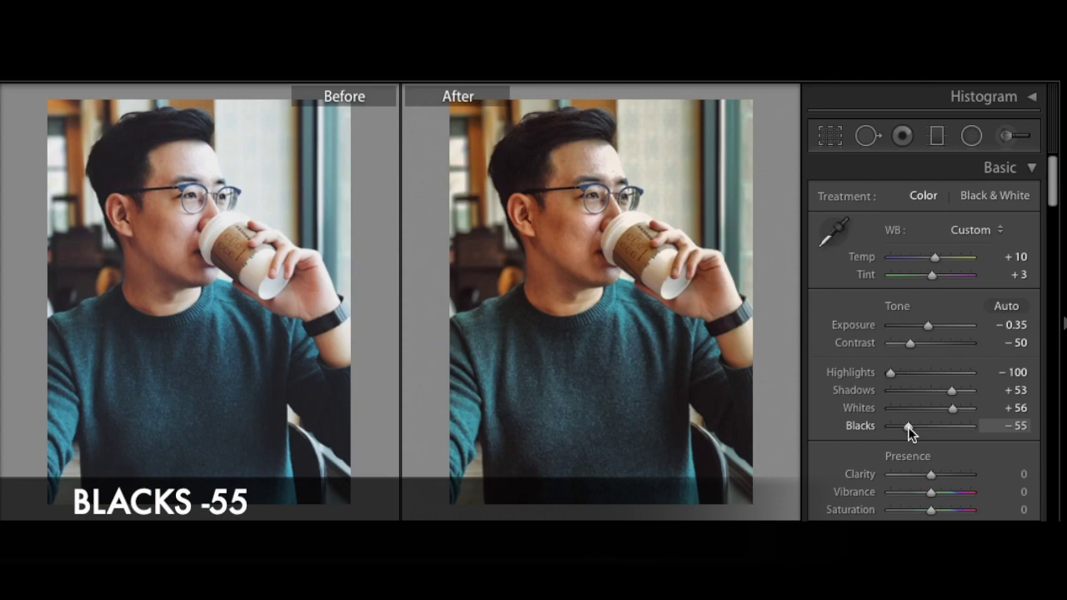
{"action": "scroll", "coordinate": [945, 478], "scroll_direction": "down", "scroll_amount": 4}
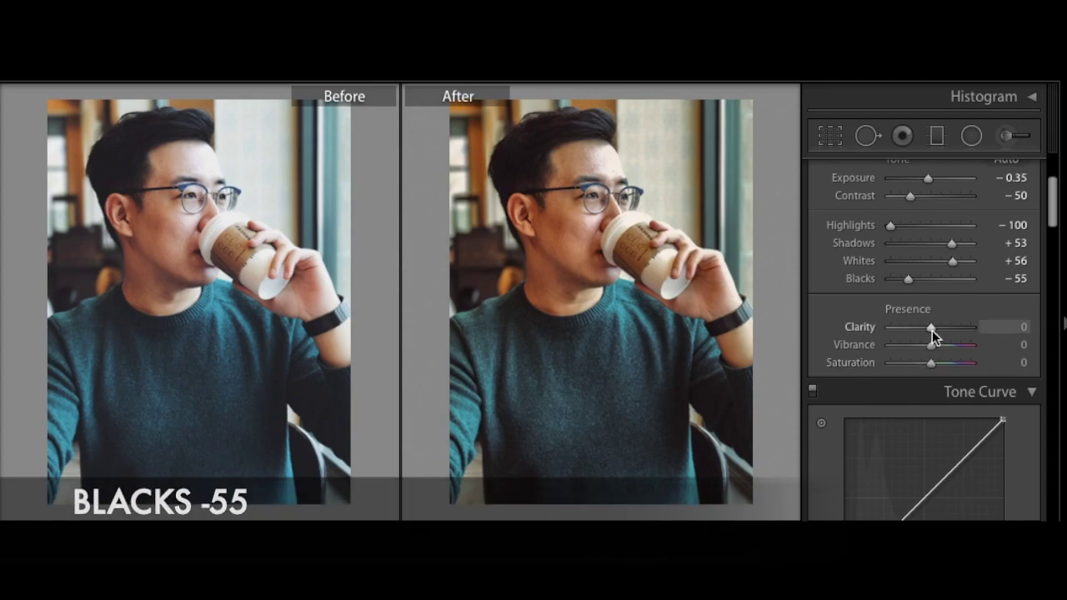
Step: Set Presence to Clarity +35, Vibrance +27 and Saturation −54
{"action": "left_click_drag", "start_coordinate": [932, 330], "coordinate": [946, 331]}
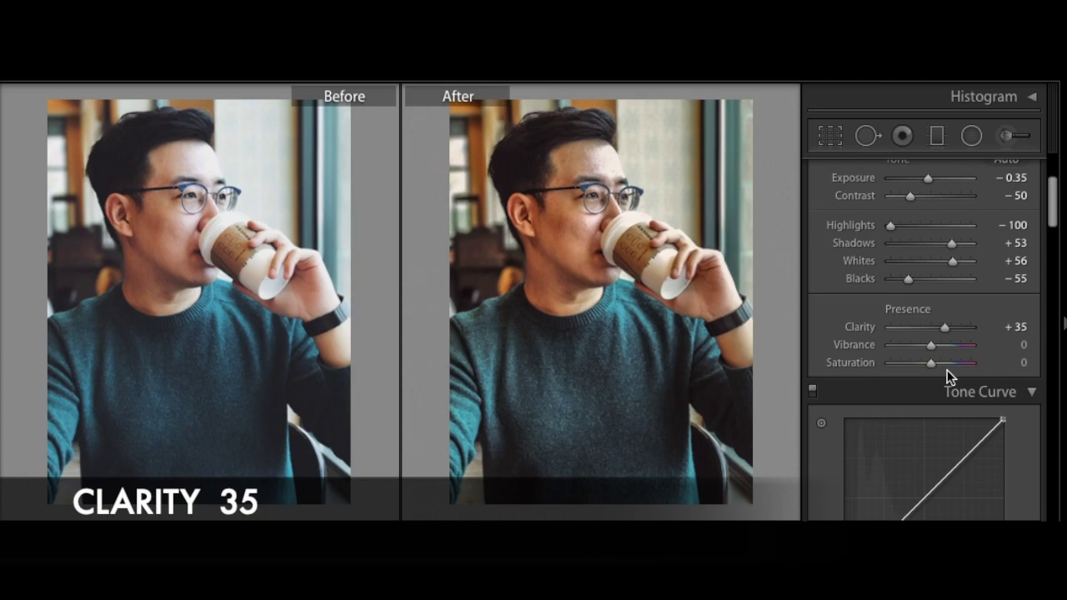
{"action": "left_click_drag", "start_coordinate": [931, 345], "coordinate": [942, 345]}
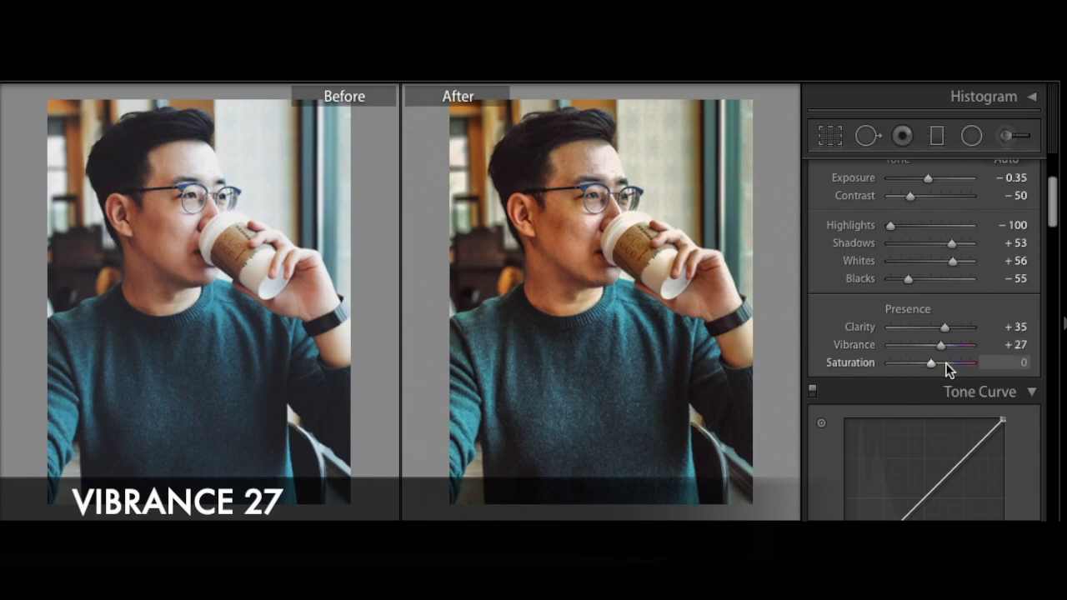
{"action": "left_click_drag", "start_coordinate": [931, 363], "coordinate": [908, 364]}
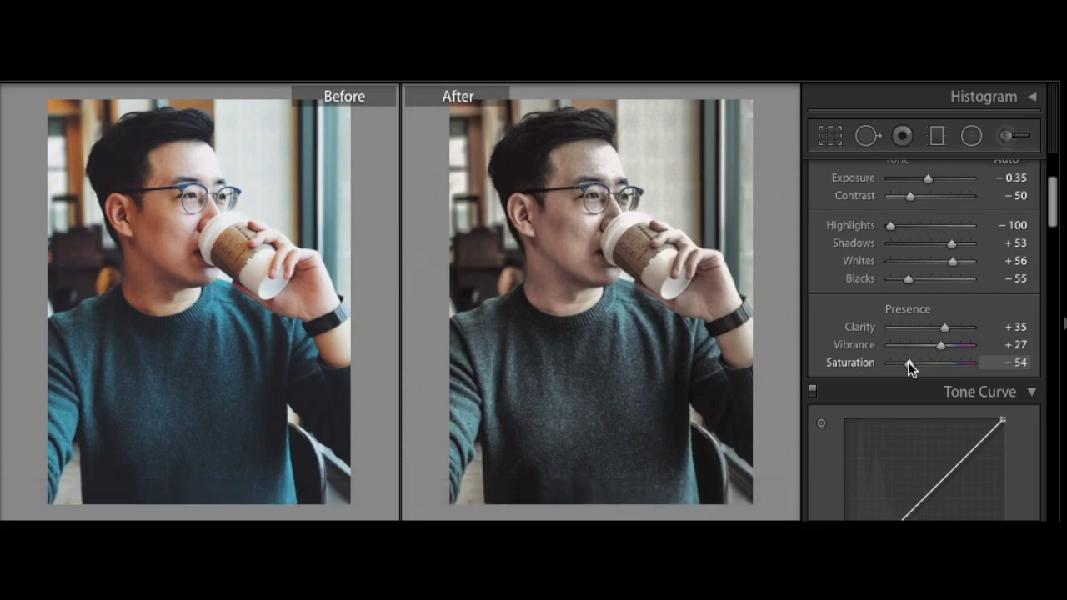
{"action": "scroll", "coordinate": [960, 429], "scroll_direction": "down", "scroll_amount": 3}
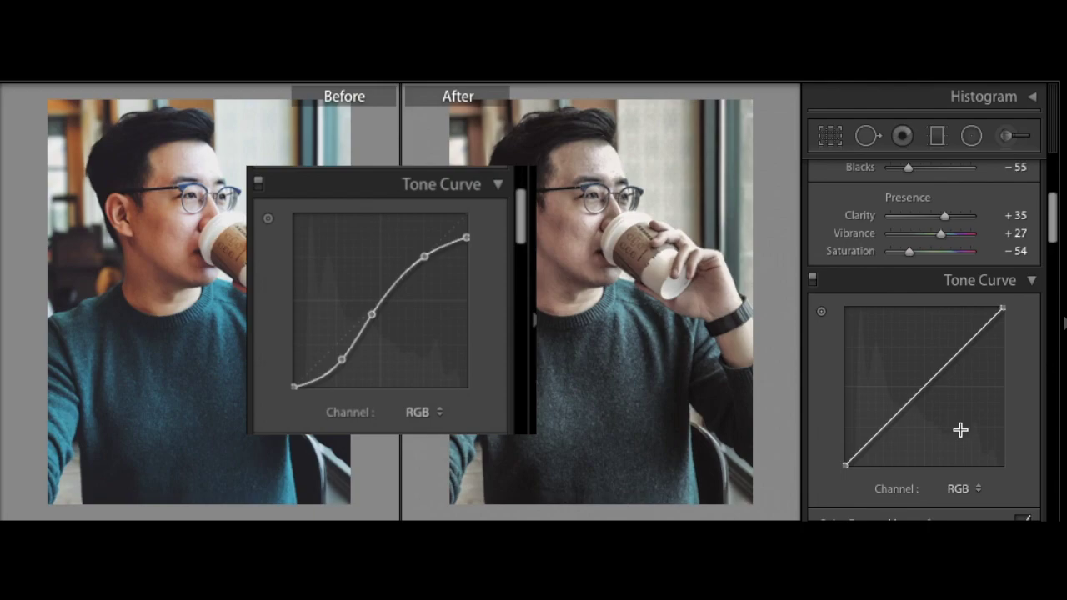
Step: On the RGB point curve, add a shadow point near 25% and pull it down, then add a midtone point
{"action": "scroll", "coordinate": [966, 400], "scroll_direction": "down", "scroll_amount": 2}
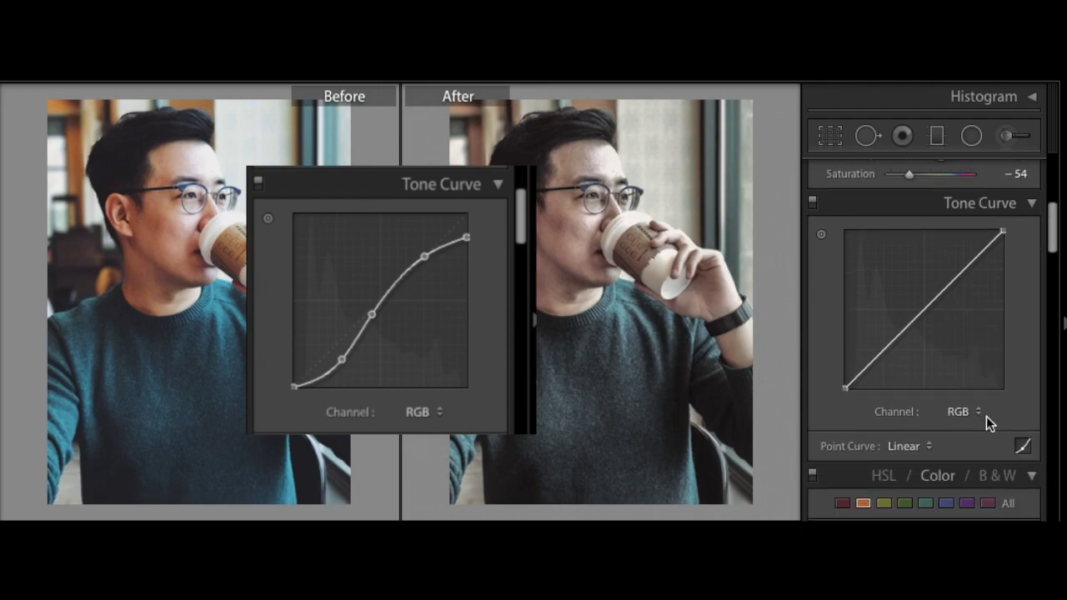
{"action": "left_click", "coordinate": [958, 408]}
{"action": "left_click", "coordinate": [958, 408]}
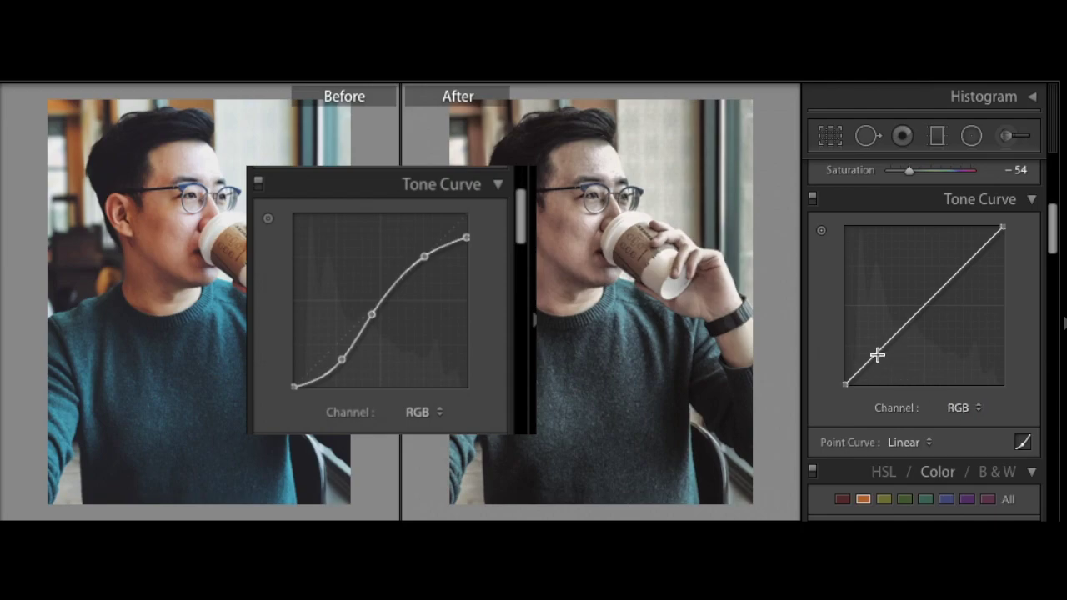
{"action": "left_click", "coordinate": [884, 347]}
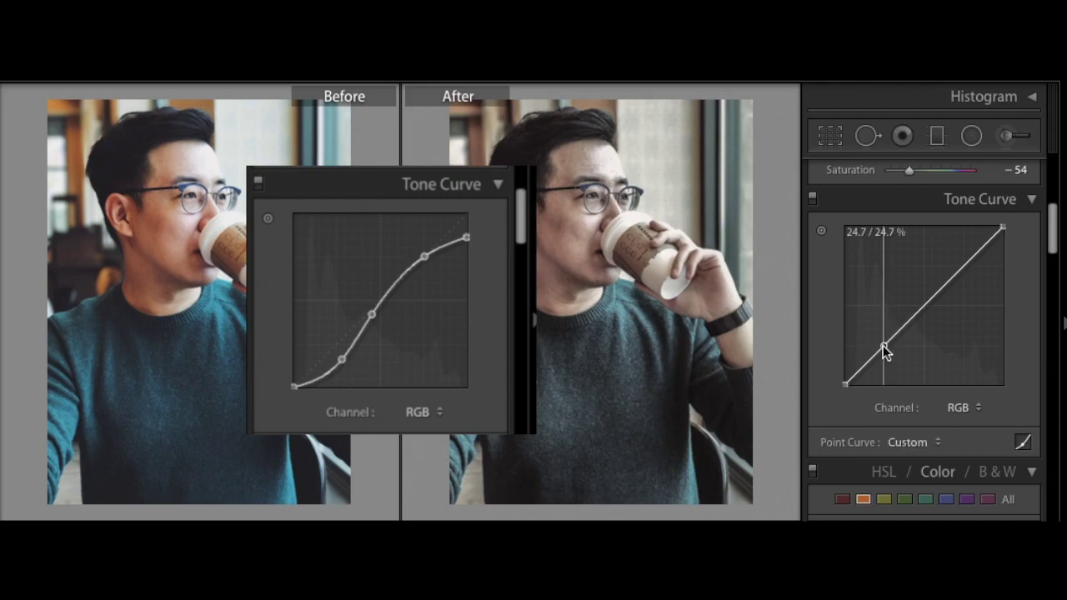
{"action": "left_click_drag", "start_coordinate": [883, 348], "coordinate": [889, 360]}
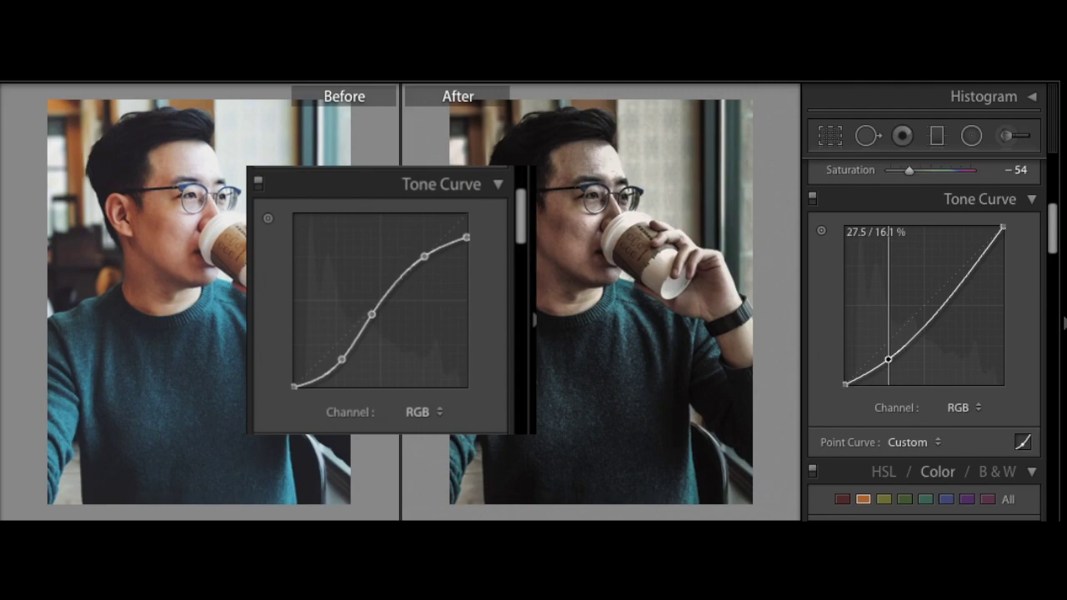
{"action": "left_click_drag", "start_coordinate": [888, 360], "coordinate": [886, 362]}
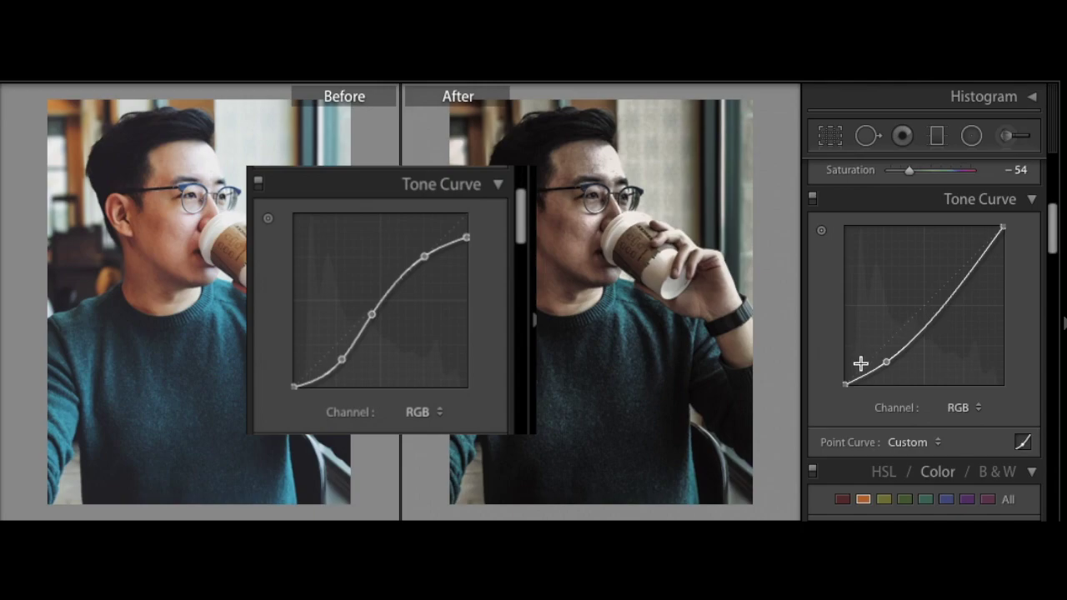
{"action": "left_click", "coordinate": [919, 332]}
Step: Raise the midtone point, lower the white endpoint, and set an upper-tone point on the RGB curve
{"action": "left_click_drag", "start_coordinate": [920, 331], "coordinate": [915, 318]}
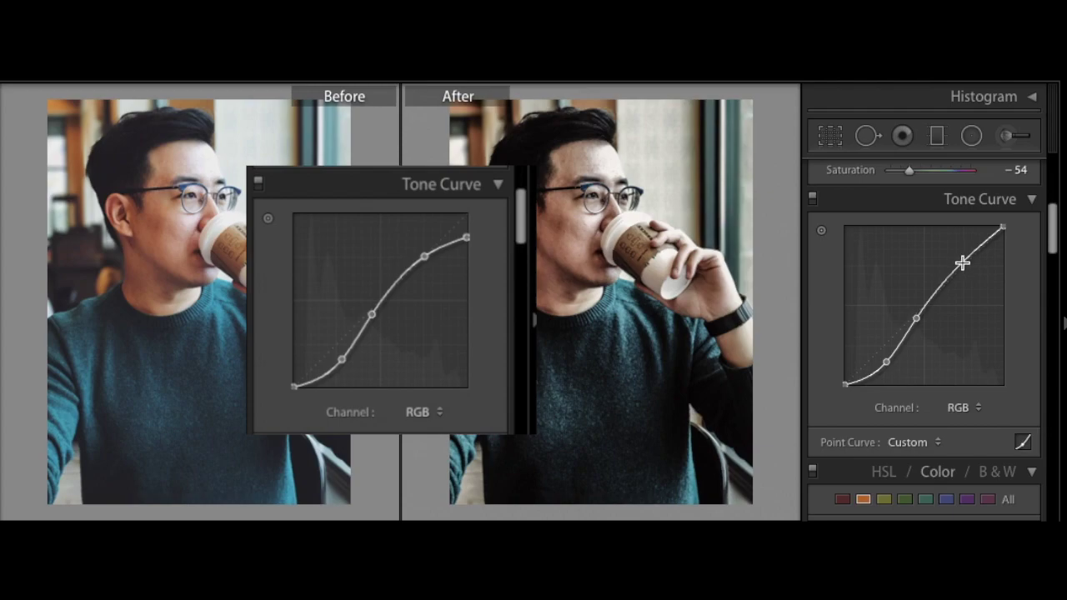
{"action": "left_click_drag", "start_coordinate": [962, 263], "coordinate": [965, 258]}
{"action": "left_click_drag", "start_coordinate": [1002, 226], "coordinate": [1002, 248]}
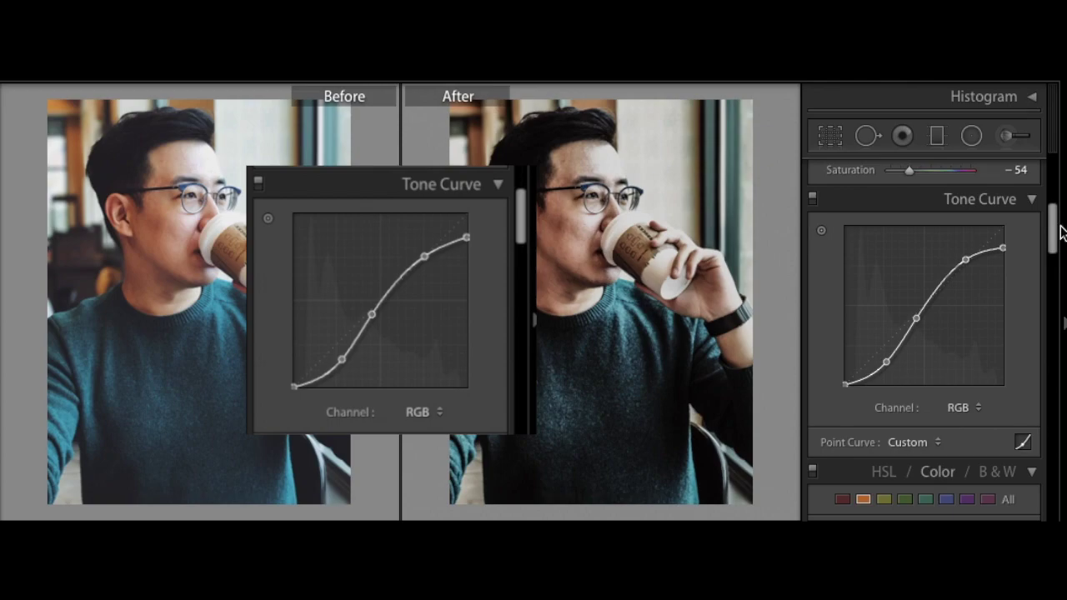
{"action": "left_click", "coordinate": [964, 261]}
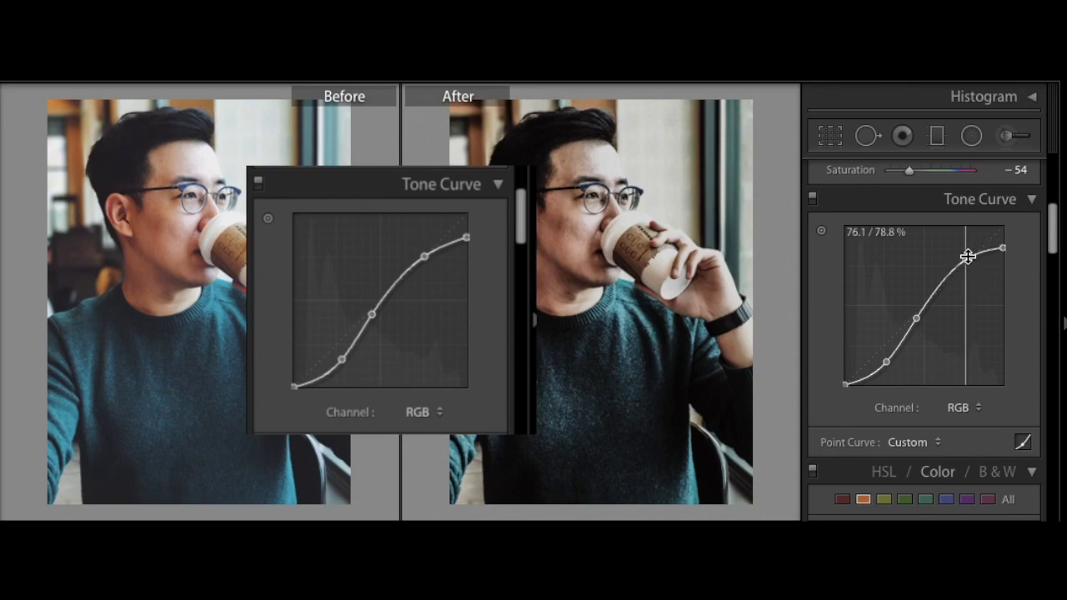
{"action": "left_click_drag", "start_coordinate": [964, 260], "coordinate": [964, 269]}
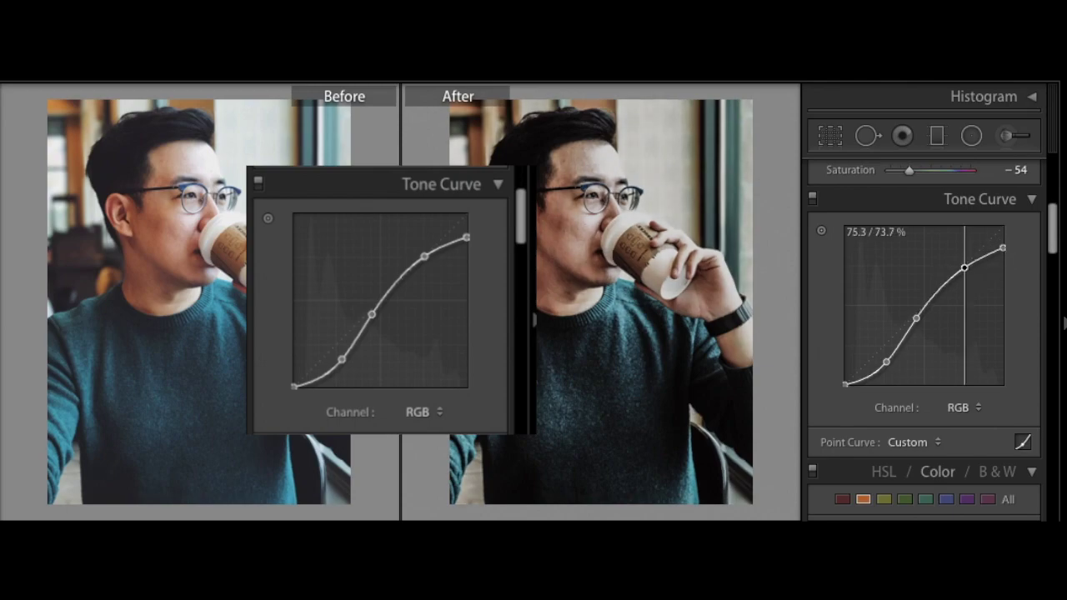
{"action": "left_click_drag", "start_coordinate": [964, 268], "coordinate": [964, 265]}
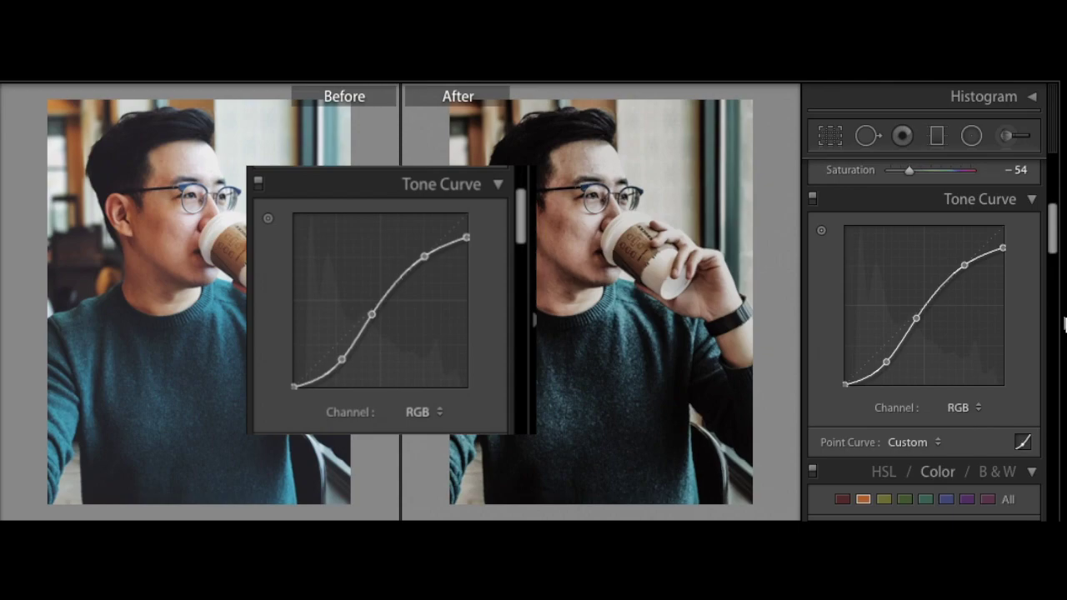
Step: Refine the RGB curve's shadow point, nudging it slightly up-left
{"action": "left_click", "coordinate": [887, 362]}
{"action": "left_click_drag", "start_coordinate": [886, 362], "coordinate": [889, 360]}
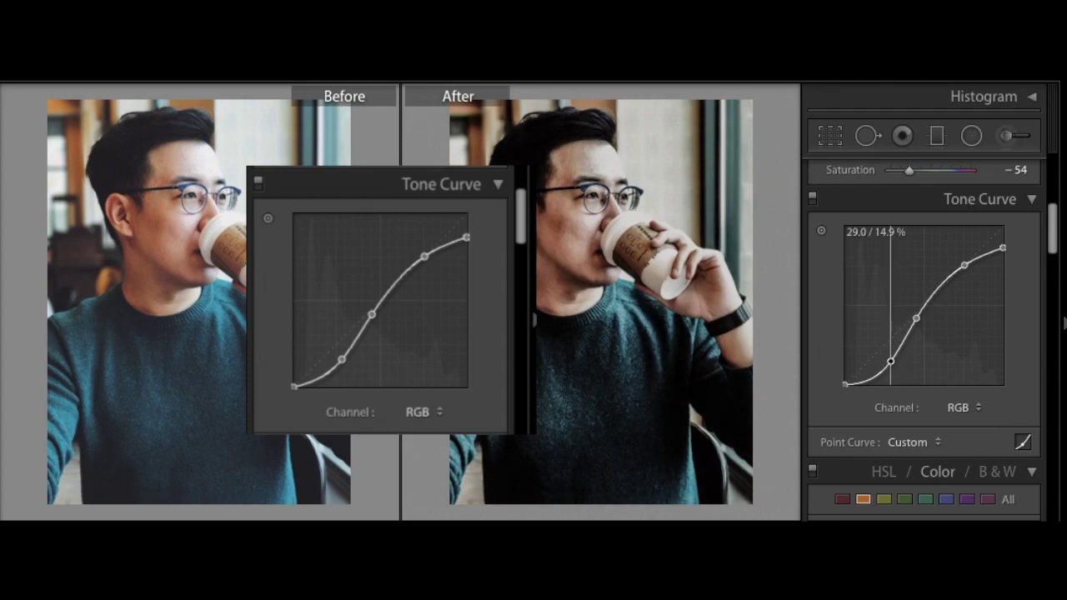
{"action": "left_click_drag", "start_coordinate": [890, 360], "coordinate": [890, 360]}
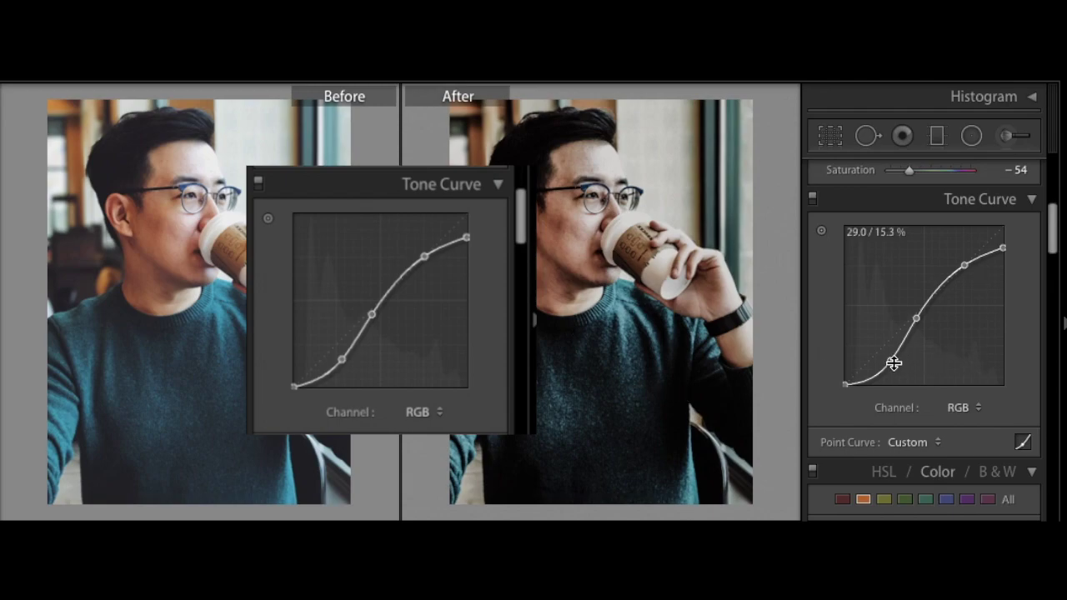
{"action": "left_click_drag", "start_coordinate": [894, 363], "coordinate": [888, 360]}
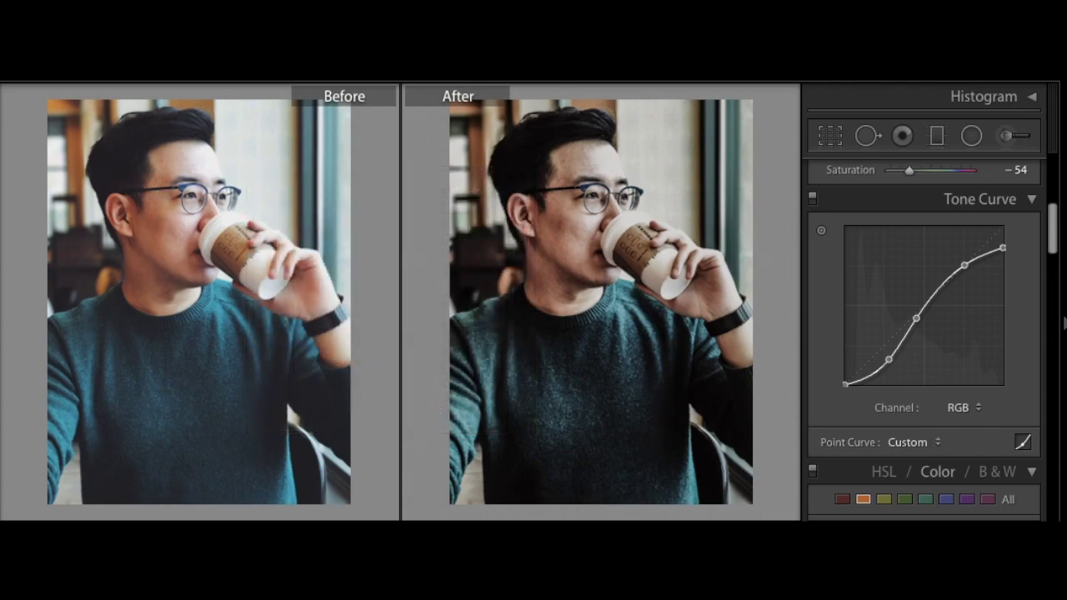
{"action": "scroll", "coordinate": [911, 439], "scroll_direction": "down", "scroll_amount": 3}
Step: Set Red in HSL/Color to Hue +30, Saturation +27, Luminance −2
{"action": "left_click", "coordinate": [842, 350]}
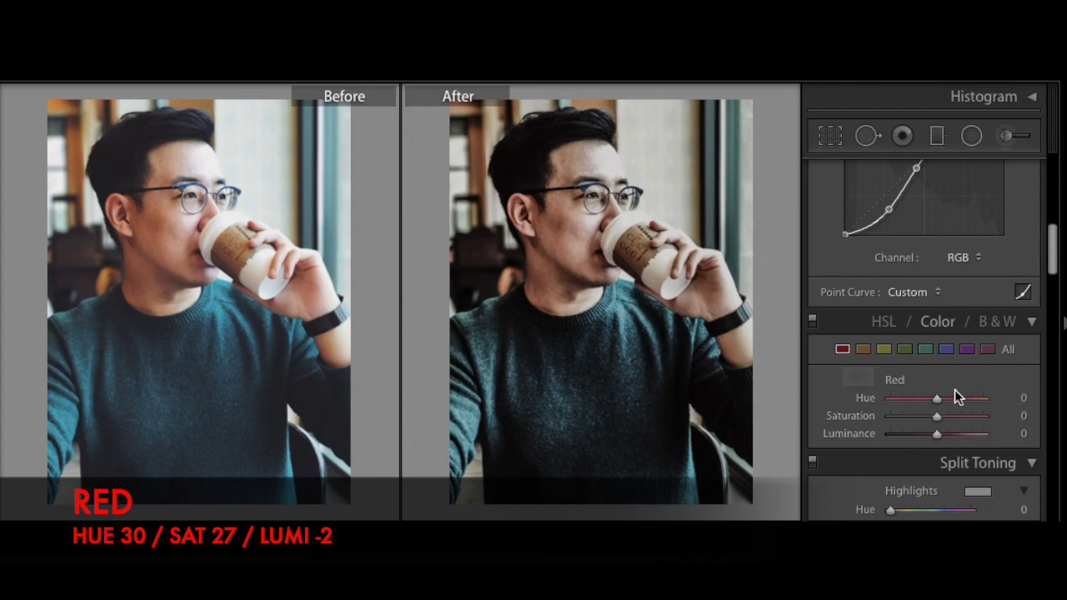
{"action": "left_click_drag", "start_coordinate": [937, 397], "coordinate": [952, 397]}
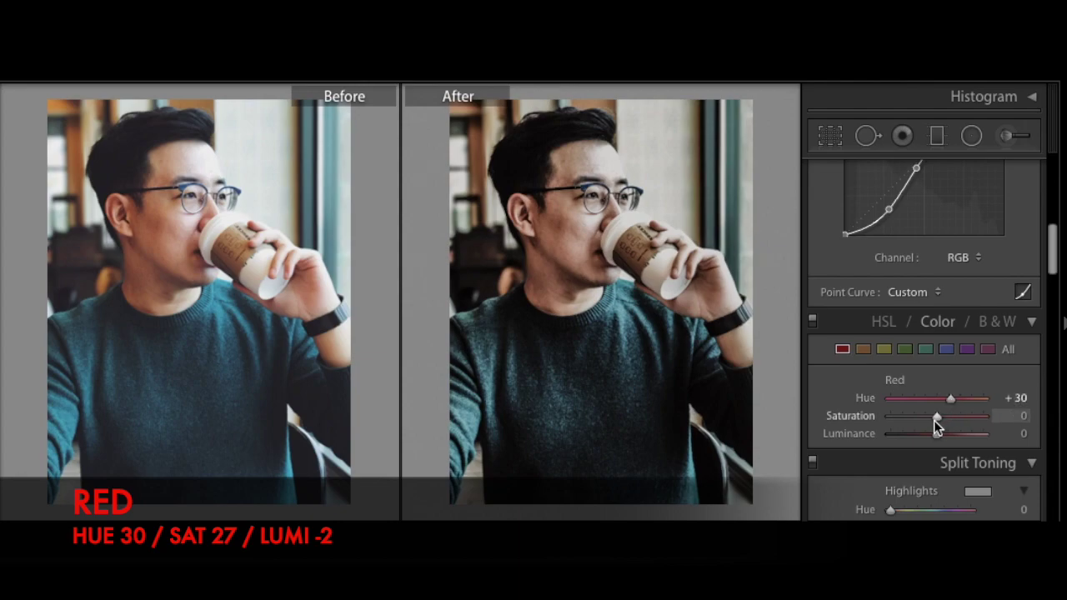
{"action": "left_click_drag", "start_coordinate": [936, 417], "coordinate": [948, 417]}
{"action": "left_click_drag", "start_coordinate": [946, 418], "coordinate": [946, 418]}
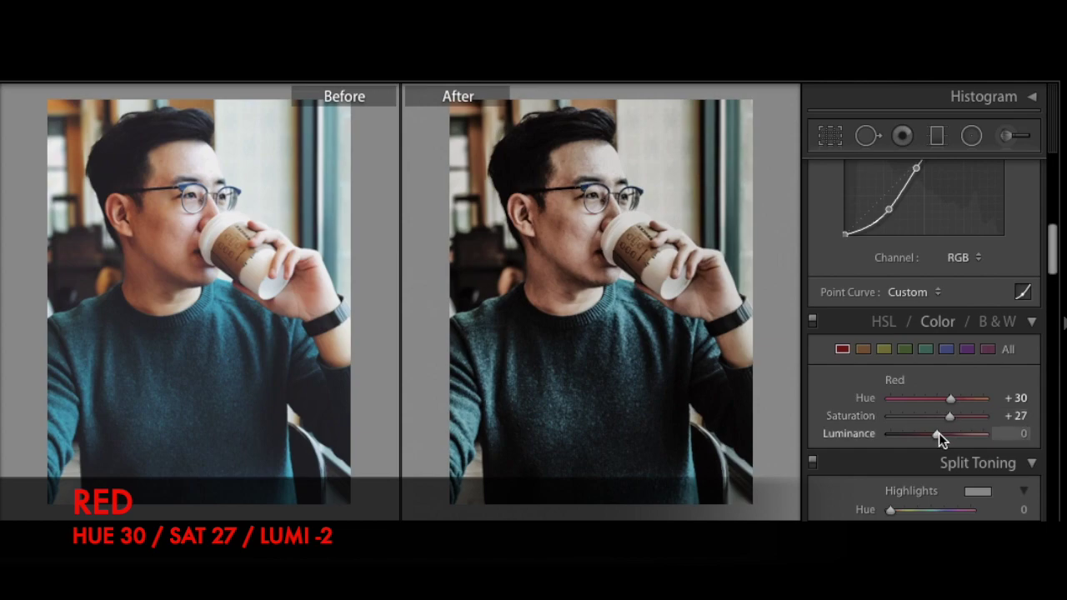
{"action": "left_click_drag", "start_coordinate": [938, 432], "coordinate": [937, 433]}
{"action": "left_click", "coordinate": [863, 348]}
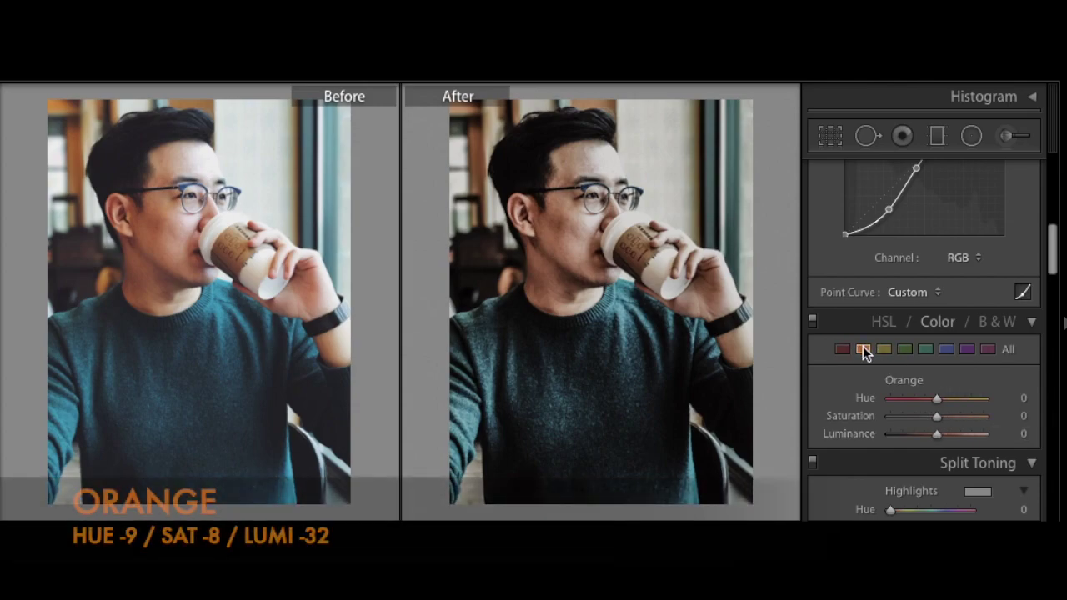
Step: Set Orange to Hue −9, Saturation −8, Luminance −32
{"action": "left_click_drag", "start_coordinate": [937, 397], "coordinate": [930, 399]}
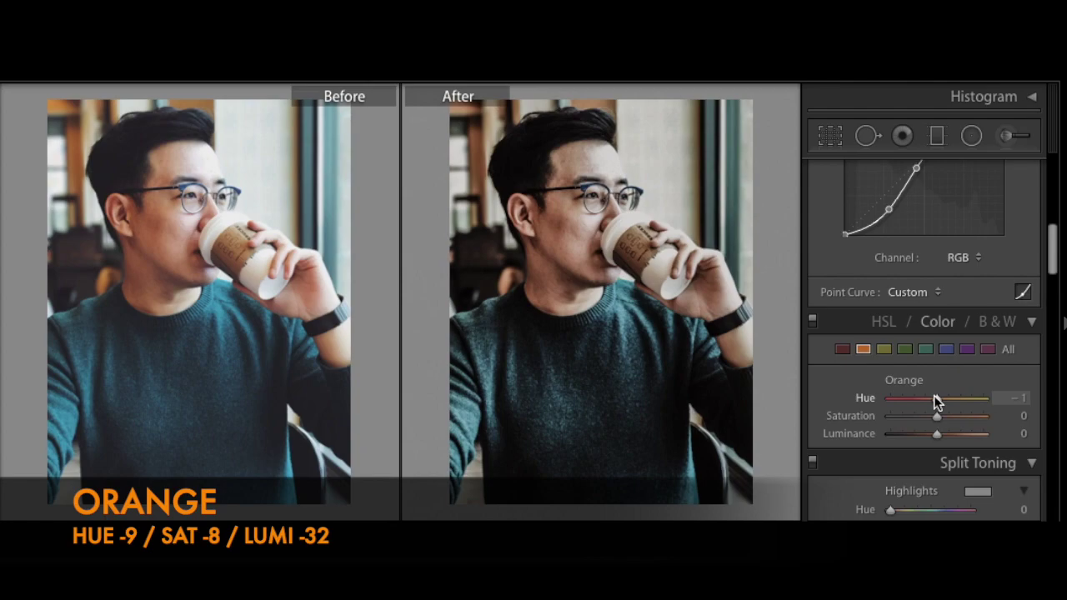
{"action": "left_click_drag", "start_coordinate": [930, 400], "coordinate": [932, 402]}
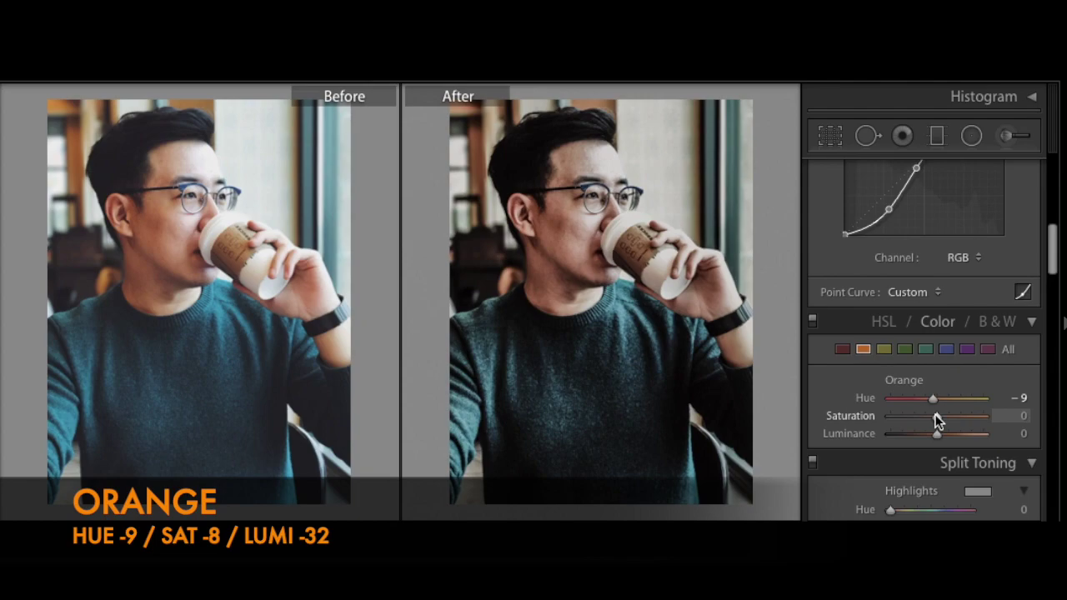
{"action": "left_click_drag", "start_coordinate": [934, 415], "coordinate": [932, 411]}
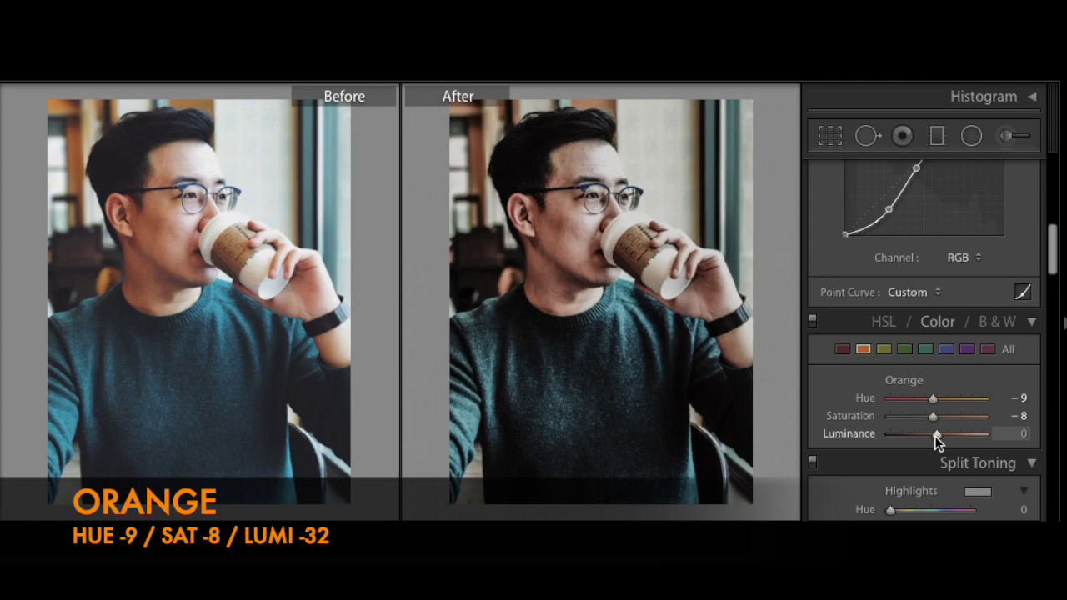
{"action": "left_click_drag", "start_coordinate": [936, 435], "coordinate": [921, 435]}
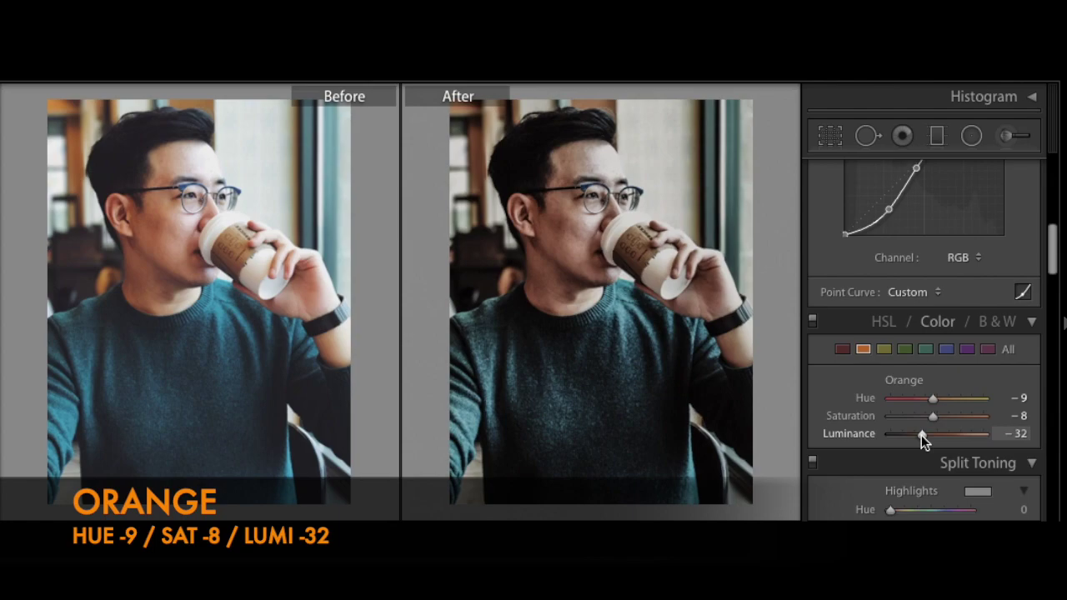
Step: Set Yellow to Saturation −97 and Luminance about −11
{"action": "left_click", "coordinate": [887, 352]}
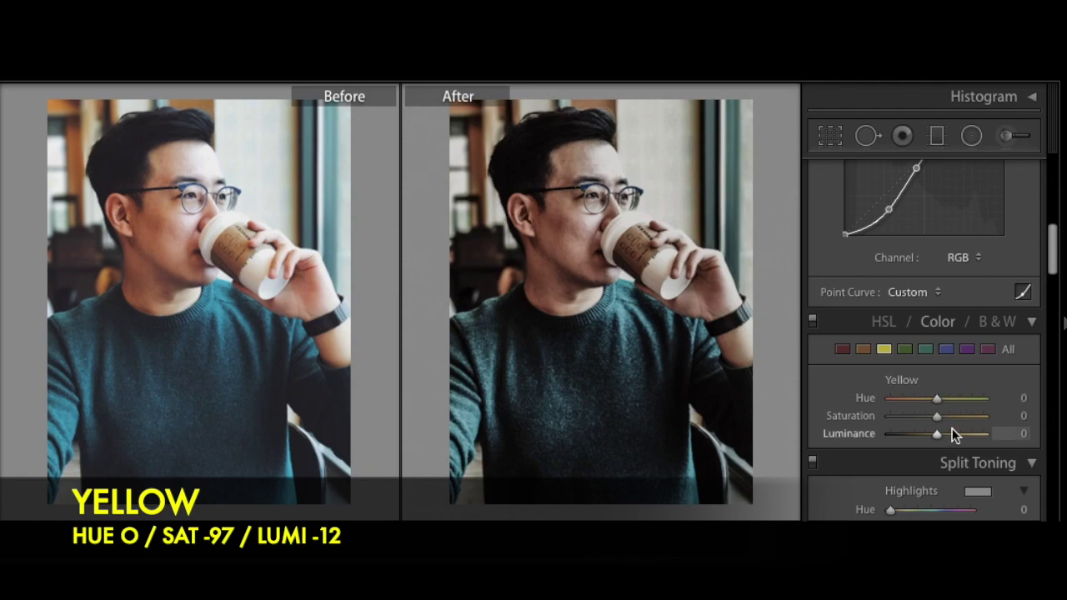
{"action": "left_click_drag", "start_coordinate": [935, 416], "coordinate": [886, 417]}
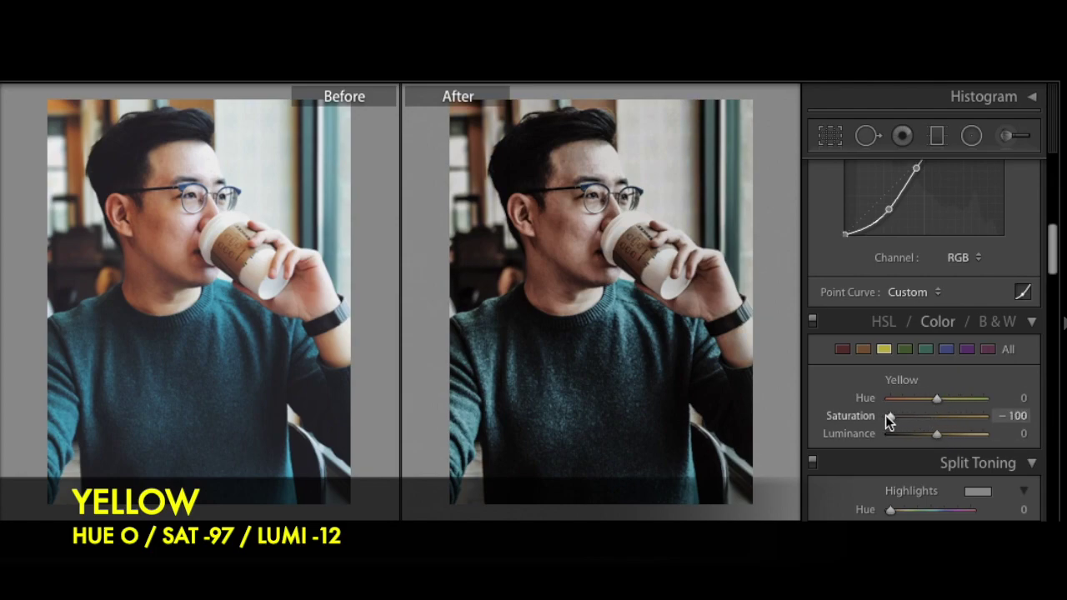
{"action": "left_click_drag", "start_coordinate": [885, 415], "coordinate": [891, 415]}
{"action": "left_click_drag", "start_coordinate": [936, 435], "coordinate": [931, 437]}
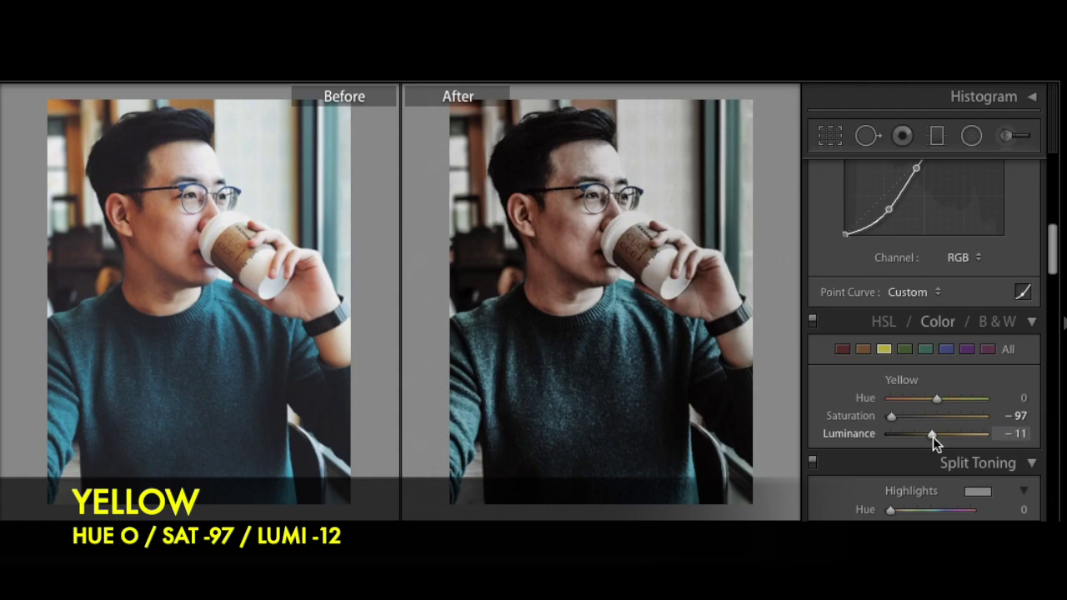
{"action": "left_click_drag", "start_coordinate": [932, 437], "coordinate": [931, 436]}
Step: Set Green in HSL/Color to Hue +22, Saturation +86, Luminance +32
{"action": "left_click", "coordinate": [908, 351]}
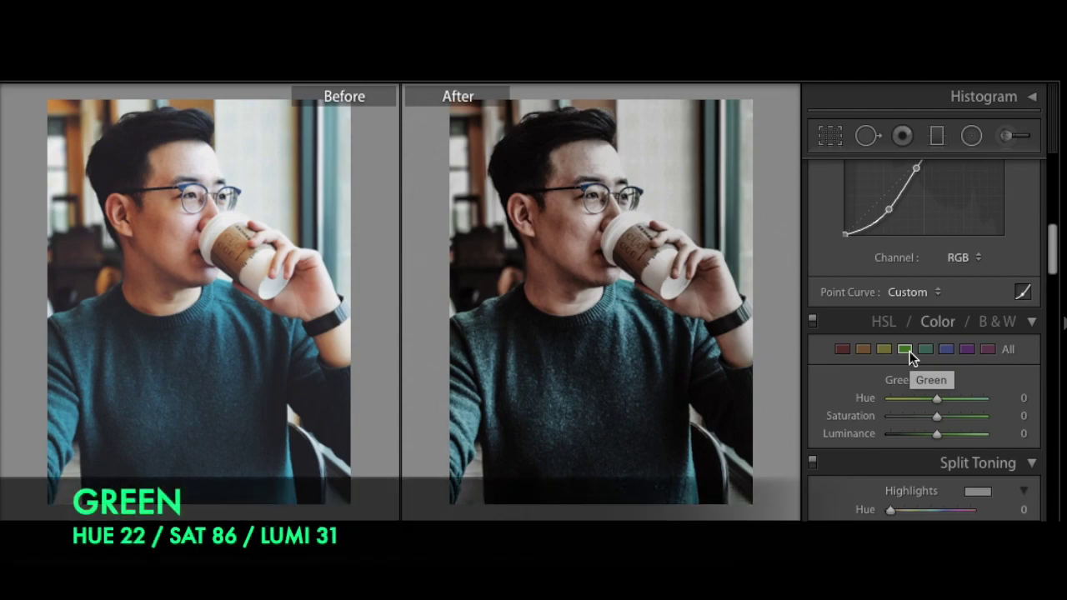
{"action": "left_click_drag", "start_coordinate": [936, 397], "coordinate": [944, 400]}
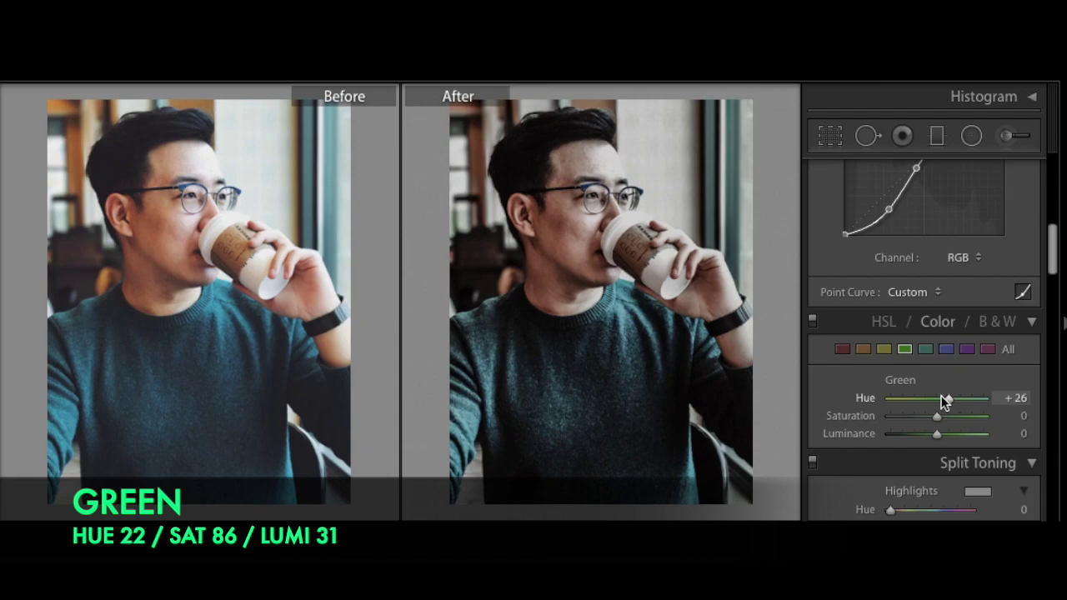
{"action": "left_click_drag", "start_coordinate": [941, 399], "coordinate": [941, 399]}
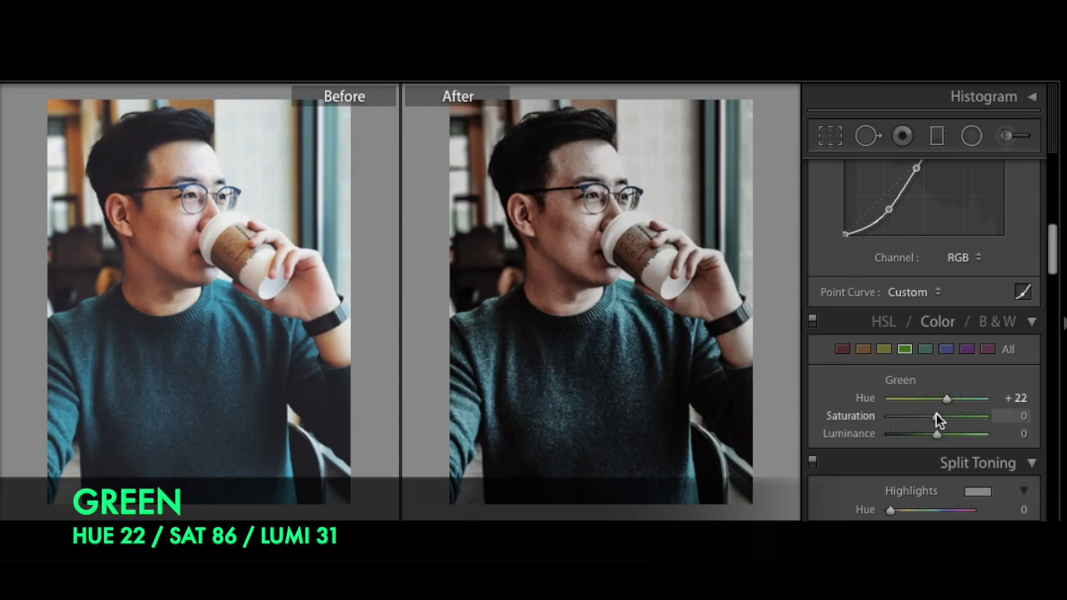
{"action": "left_click_drag", "start_coordinate": [936, 415], "coordinate": [976, 416]}
{"action": "left_click_drag", "start_coordinate": [935, 433], "coordinate": [949, 433]}
Step: Set Aqua in HSL/Color to Hue −21, Saturation +38, Luminance +19
{"action": "left_click", "coordinate": [925, 350]}
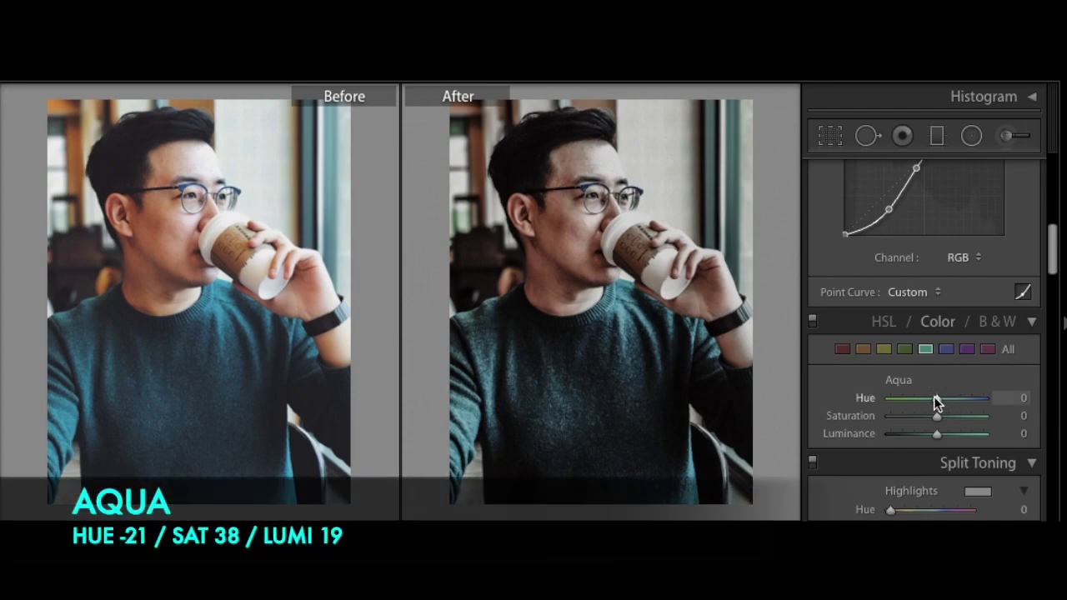
{"action": "left_click_drag", "start_coordinate": [935, 402], "coordinate": [936, 401]}
{"action": "left_click_drag", "start_coordinate": [929, 400], "coordinate": [922, 397]}
{"action": "left_click_drag", "start_coordinate": [922, 398], "coordinate": [923, 397]}
{"action": "left_click_drag", "start_coordinate": [939, 416], "coordinate": [955, 415]}
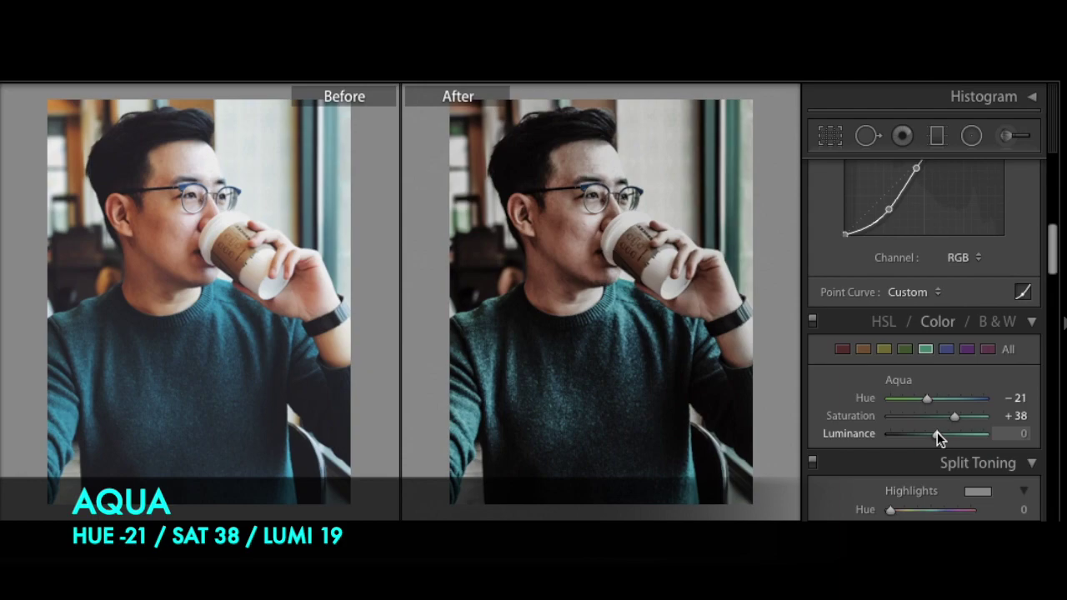
{"action": "left_click_drag", "start_coordinate": [937, 432], "coordinate": [944, 432]}
{"action": "left_click_drag", "start_coordinate": [944, 433], "coordinate": [944, 433]}
Step: Set Blue in HSL/Color to Hue −34, Saturation −14, Luminance +25
{"action": "left_click", "coordinate": [946, 349]}
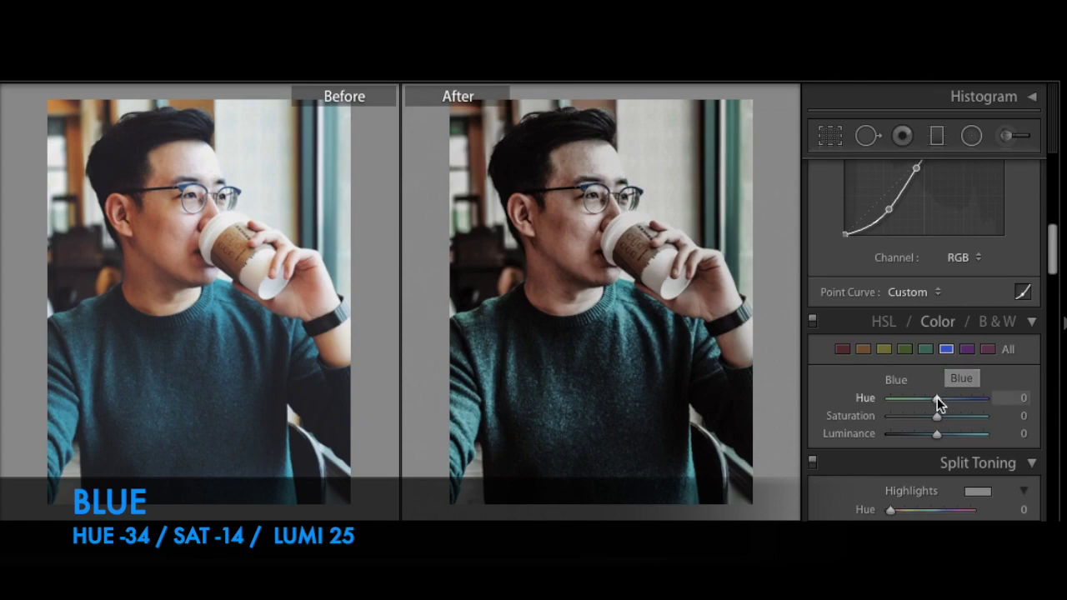
{"action": "left_click_drag", "start_coordinate": [937, 397], "coordinate": [920, 396]}
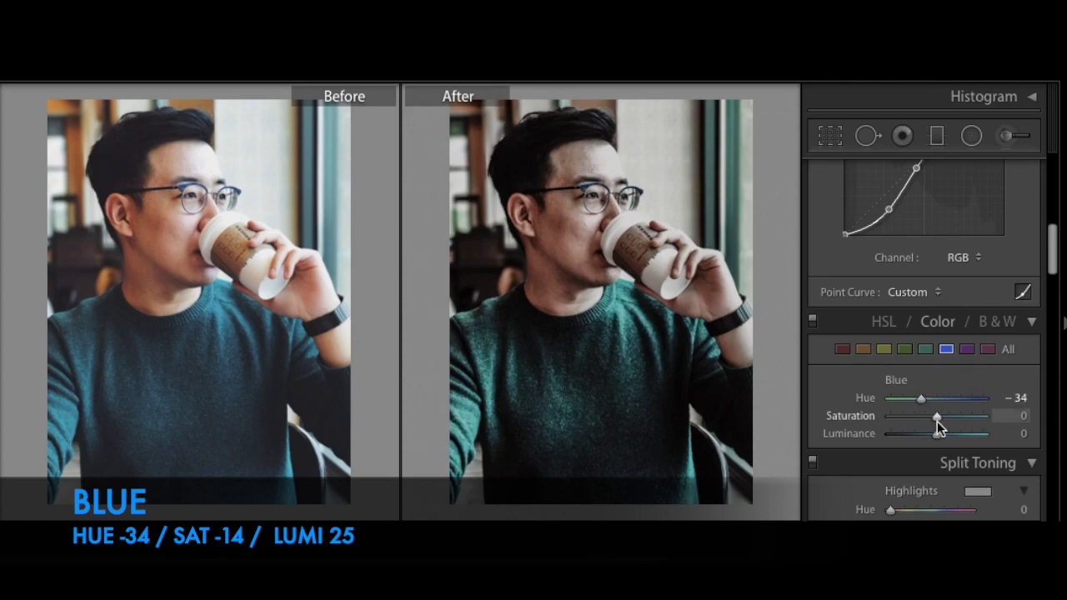
{"action": "left_click_drag", "start_coordinate": [940, 418], "coordinate": [932, 411]}
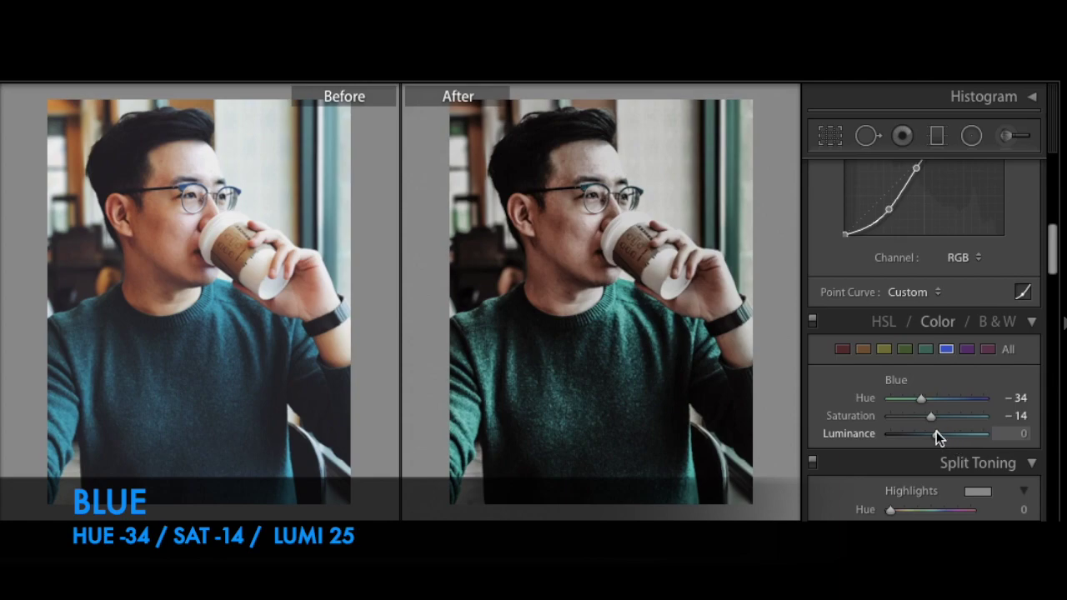
{"action": "left_click_drag", "start_coordinate": [936, 432], "coordinate": [948, 432]}
{"action": "left_click", "coordinate": [966, 351]}
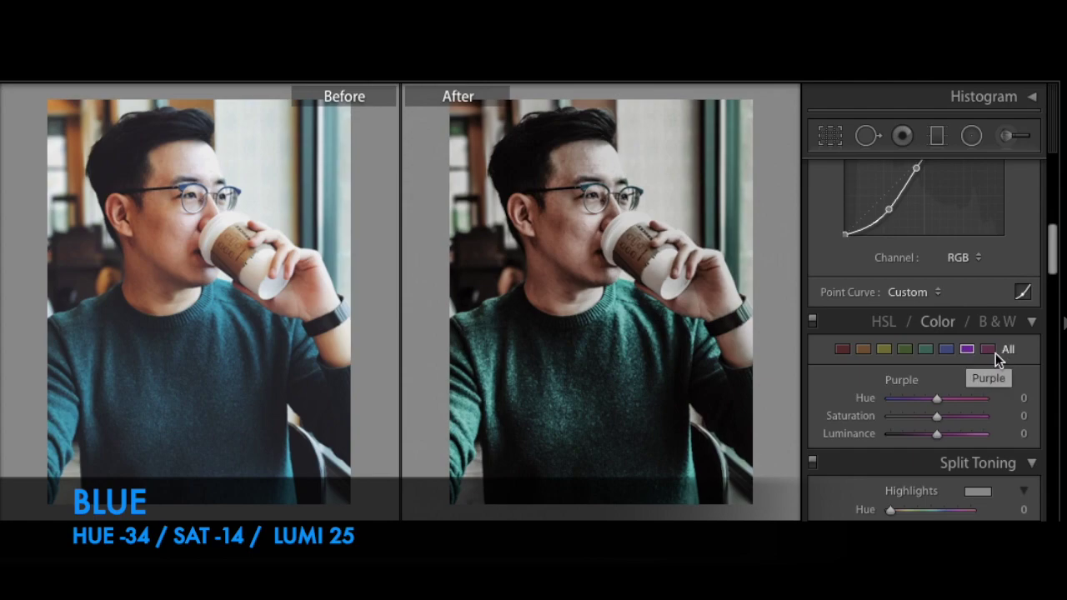
Step: Give the magentas Hue +63, Saturation +62 and Luminance +16, then zoom in on the face
{"action": "left_click", "coordinate": [988, 349]}
{"action": "left_click_drag", "start_coordinate": [938, 396], "coordinate": [966, 397]}
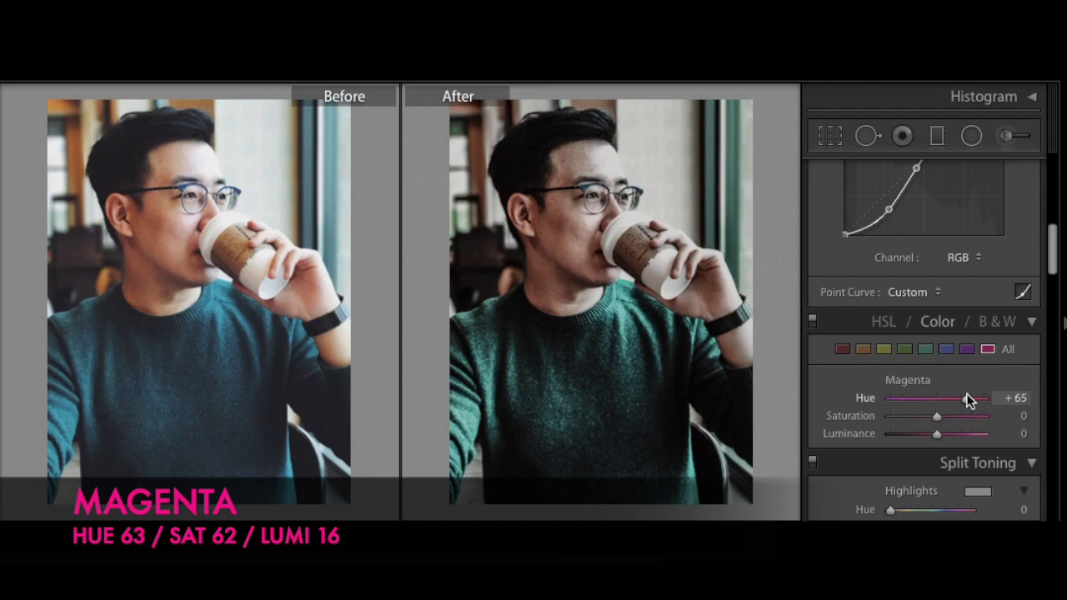
{"action": "mouse_move", "coordinate": [934, 411]}
{"action": "left_mouse_down"}
{"action": "mouse_move", "coordinate": [966, 409]}
{"action": "mouse_move", "coordinate": [937, 432]}
{"action": "left_mouse_up"}
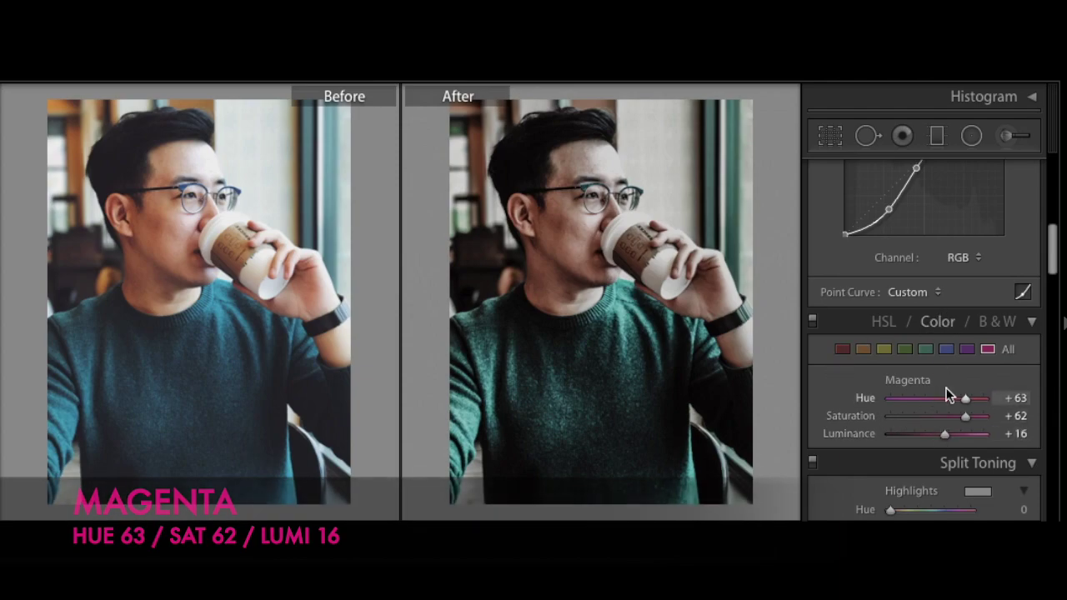
{"action": "scroll", "coordinate": [974, 381], "scroll_direction": "down", "scroll_amount": 1}
{"action": "scroll", "coordinate": [974, 381], "scroll_direction": "down", "scroll_amount": 2}
{"action": "left_click", "coordinate": [617, 344]}
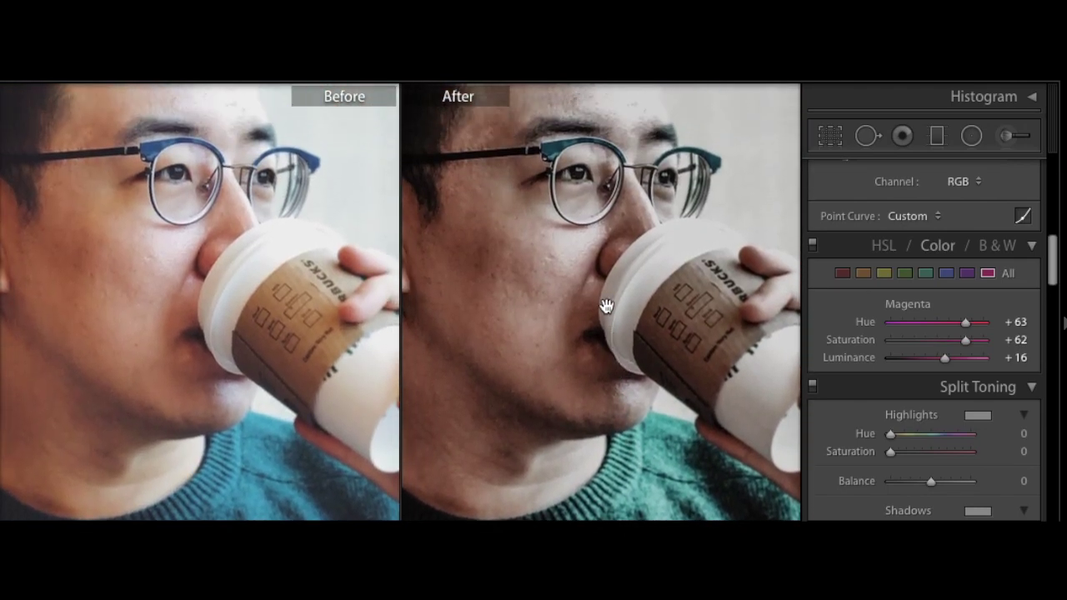
Step: Return to the full photo and scroll past Split Toning to Detail's Noise Reduction
{"action": "left_click", "coordinate": [606, 305]}
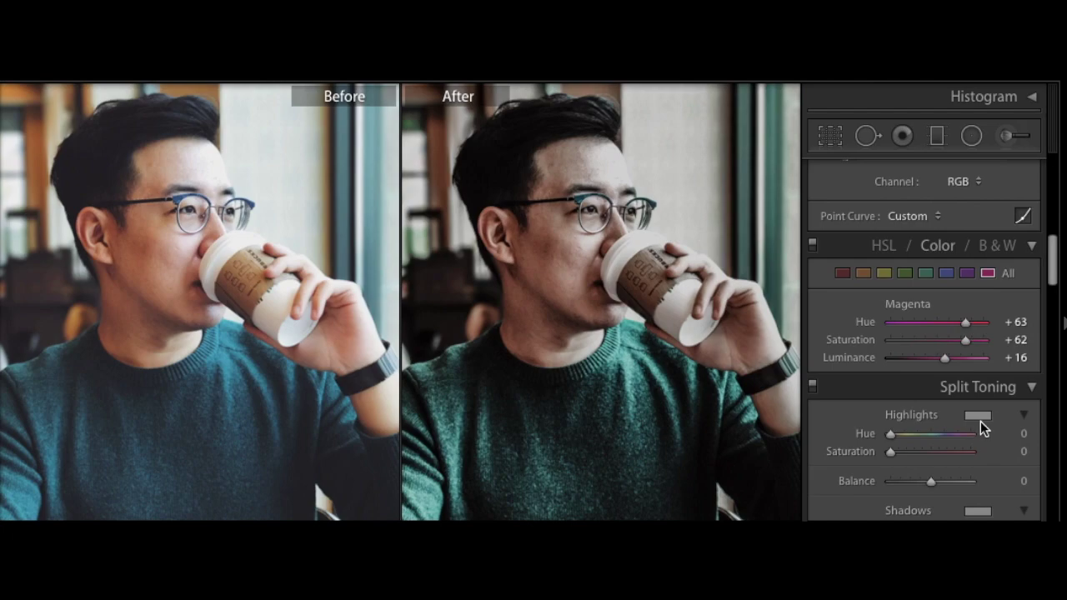
{"action": "scroll", "coordinate": [947, 457], "scroll_direction": "down", "scroll_amount": 4}
{"action": "scroll", "coordinate": [948, 464], "scroll_direction": "down", "scroll_amount": 1}
{"action": "scroll", "coordinate": [947, 464], "scroll_direction": "down", "scroll_amount": 2}
{"action": "scroll", "coordinate": [947, 464], "scroll_direction": "down", "scroll_amount": 1}
{"action": "scroll", "coordinate": [948, 464], "scroll_direction": "down", "scroll_amount": 1}
{"action": "scroll", "coordinate": [947, 458], "scroll_direction": "down", "scroll_amount": 1}
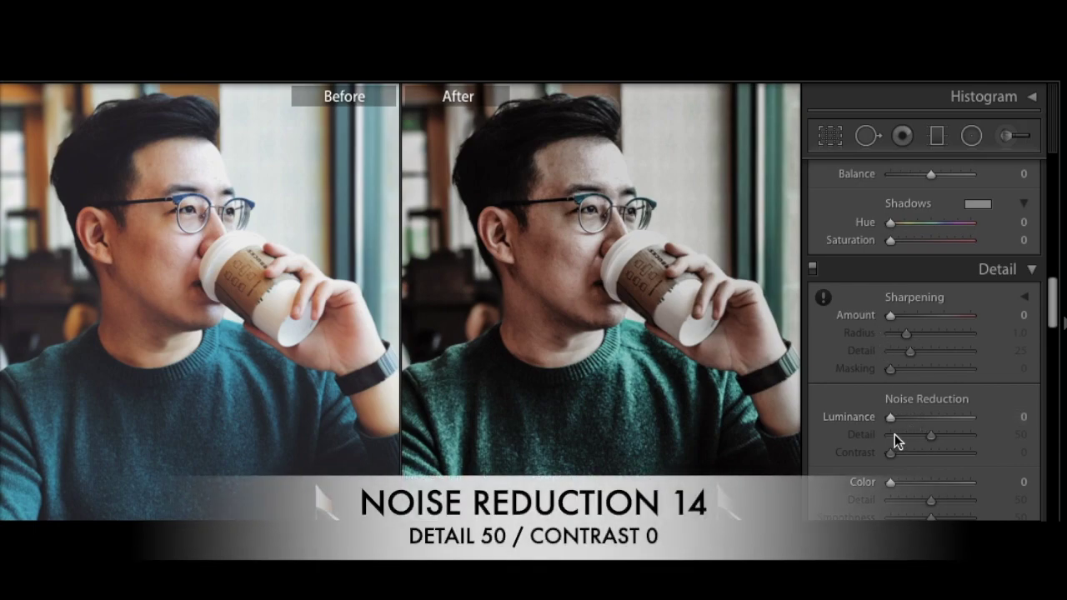
Step: Set noise reduction Luminance 14, Color 20, Color Detail 24, Smoothness 56, then zoom on the face
{"action": "scroll", "coordinate": [904, 437], "scroll_direction": "down", "scroll_amount": 3}
{"action": "scroll", "coordinate": [908, 439], "scroll_direction": "up", "scroll_amount": 1}
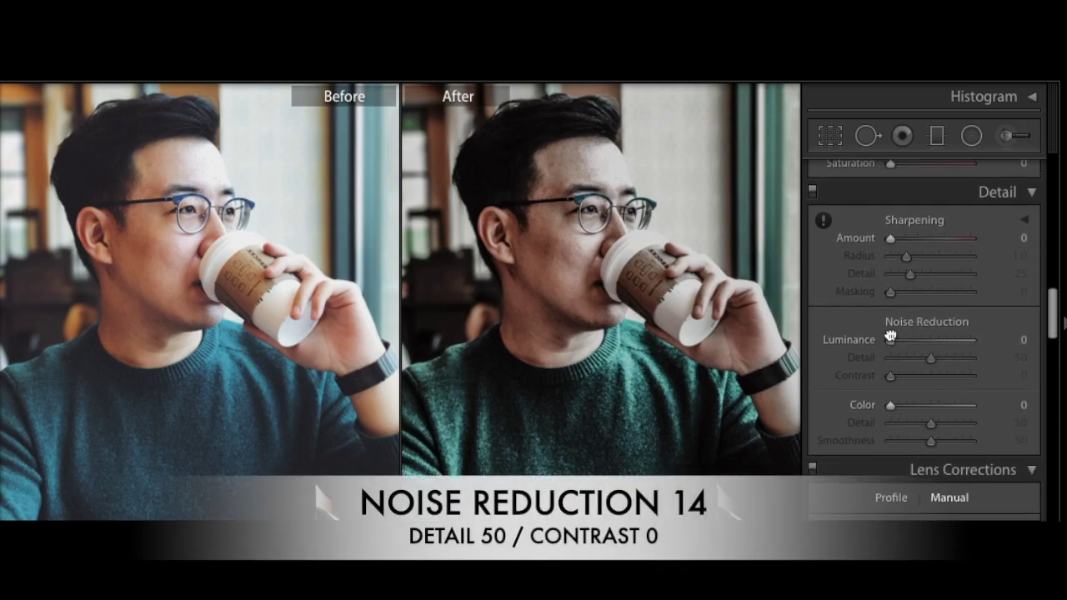
{"action": "left_click_drag", "start_coordinate": [890, 344], "coordinate": [900, 342]}
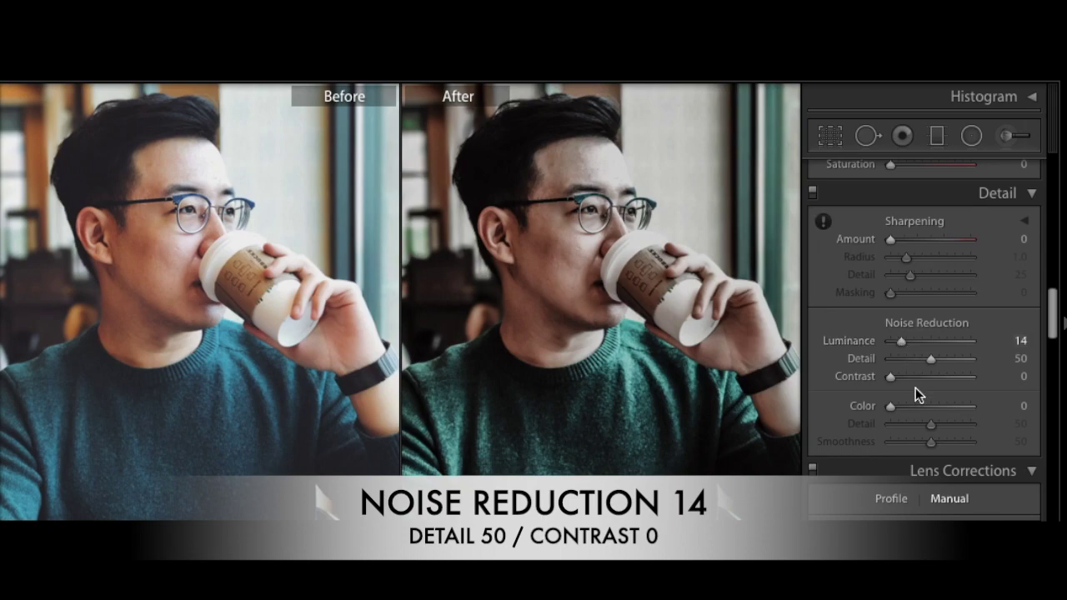
{"action": "scroll", "coordinate": [933, 423], "scroll_direction": "down", "scroll_amount": 2}
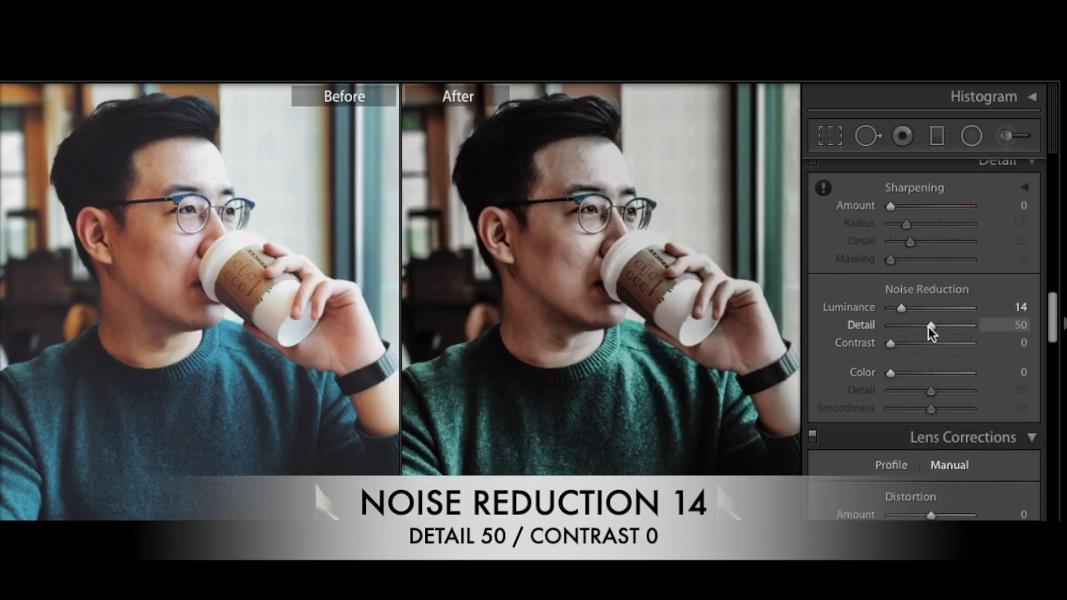
{"action": "scroll", "coordinate": [925, 325], "scroll_direction": "down", "scroll_amount": 4}
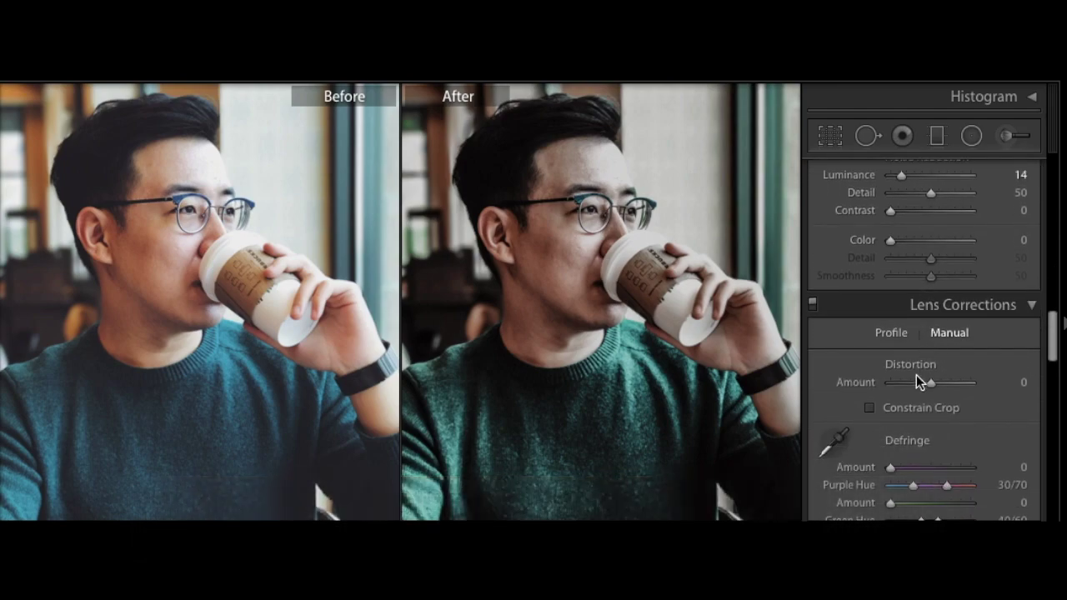
{"action": "left_click_drag", "start_coordinate": [885, 240], "coordinate": [899, 241]}
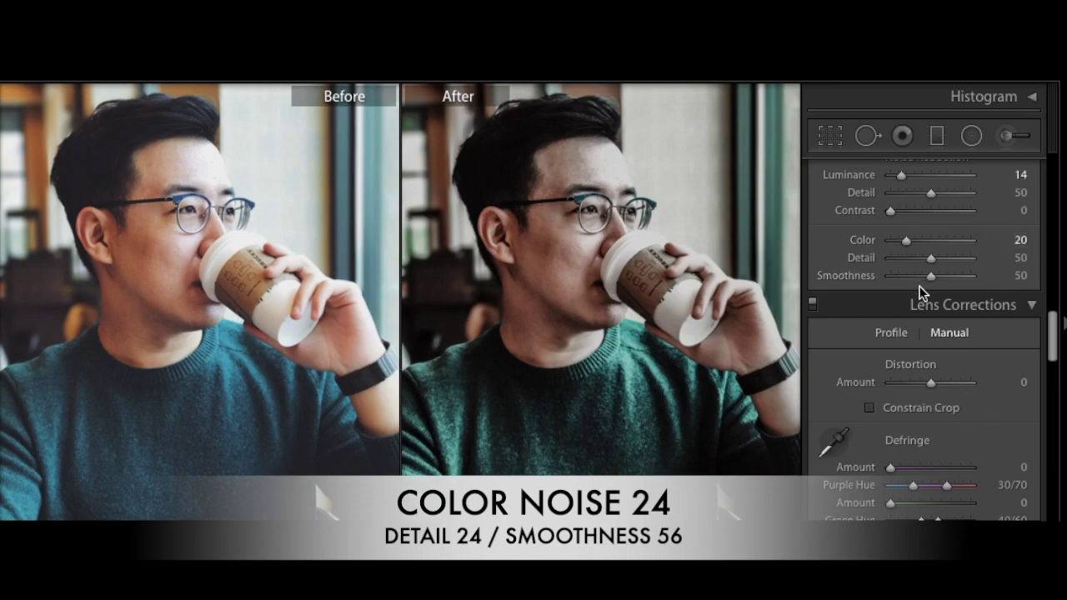
{"action": "left_click_drag", "start_coordinate": [923, 260], "coordinate": [902, 261]}
{"action": "left_click_drag", "start_coordinate": [924, 276], "coordinate": [935, 278]}
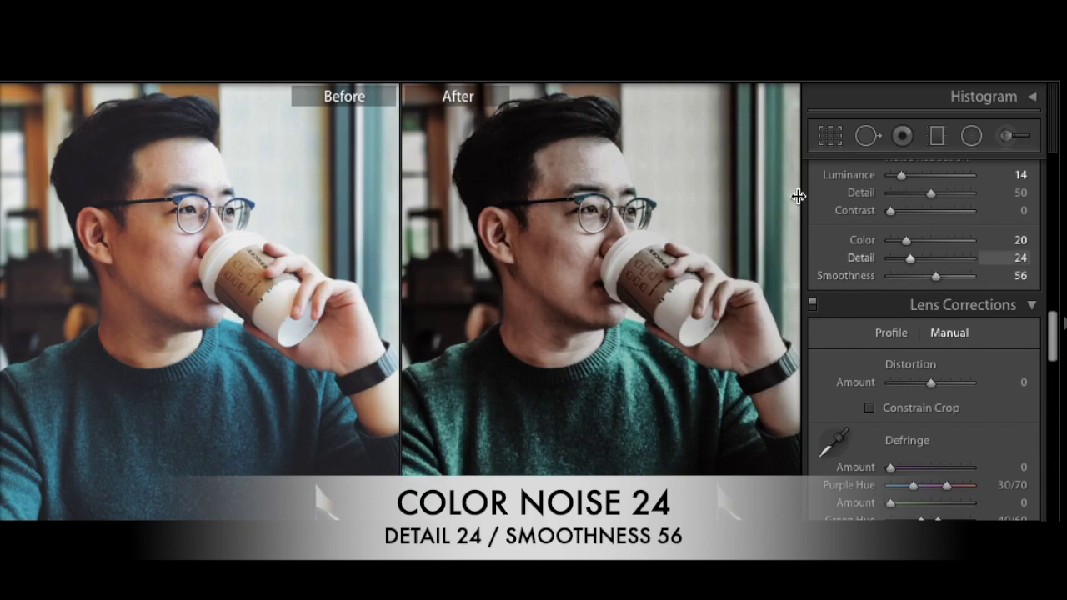
{"action": "left_click", "coordinate": [625, 270]}
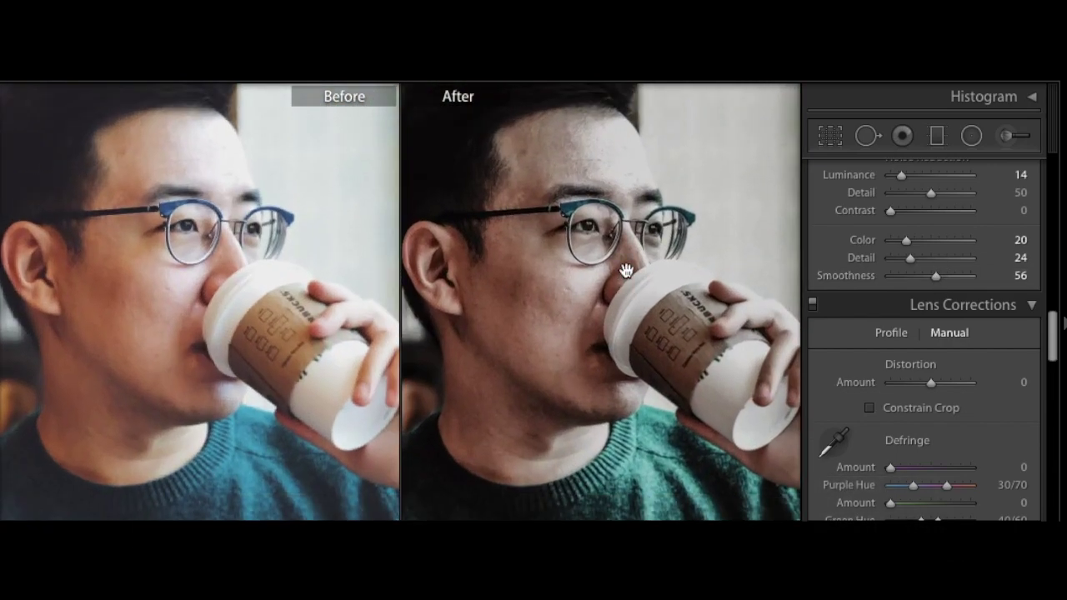
{"action": "scroll", "coordinate": [625, 271], "scroll_direction": "up", "scroll_amount": 2}
{"action": "scroll", "coordinate": [625, 271], "scroll_direction": "down", "scroll_amount": 1}
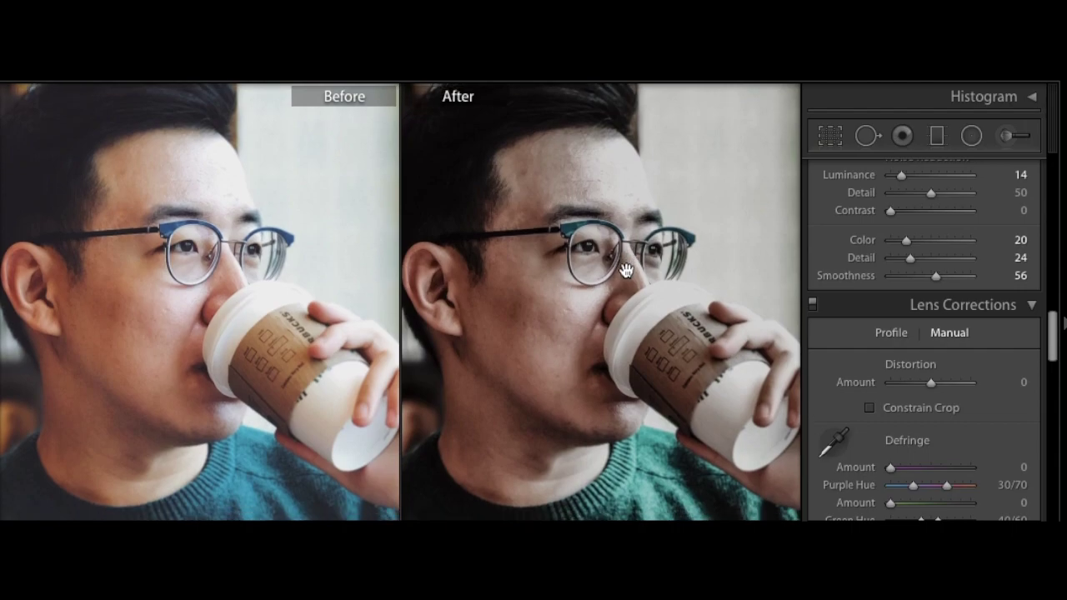
{"action": "scroll", "coordinate": [625, 271], "scroll_direction": "down", "scroll_amount": 1}
{"action": "scroll", "coordinate": [625, 271], "scroll_direction": "down", "scroll_amount": 1}
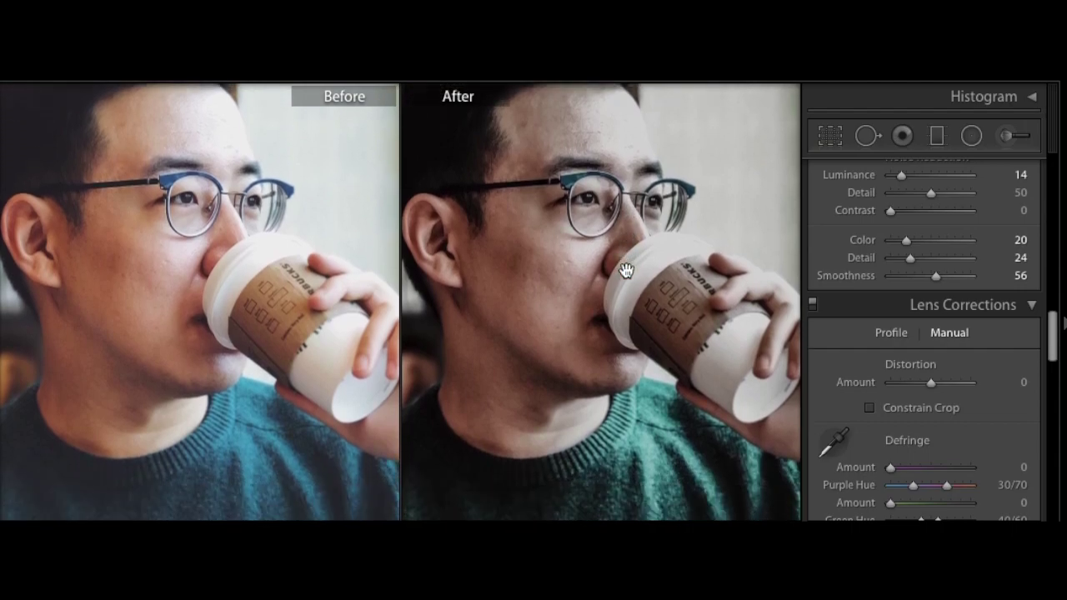
{"action": "scroll", "coordinate": [625, 271], "scroll_direction": "down", "scroll_amount": 2}
{"action": "scroll", "coordinate": [625, 271], "scroll_direction": "down", "scroll_amount": 1}
{"action": "scroll", "coordinate": [625, 271], "scroll_direction": "down", "scroll_amount": 2}
{"action": "scroll", "coordinate": [625, 271], "scroll_direction": "down", "scroll_amount": 3}
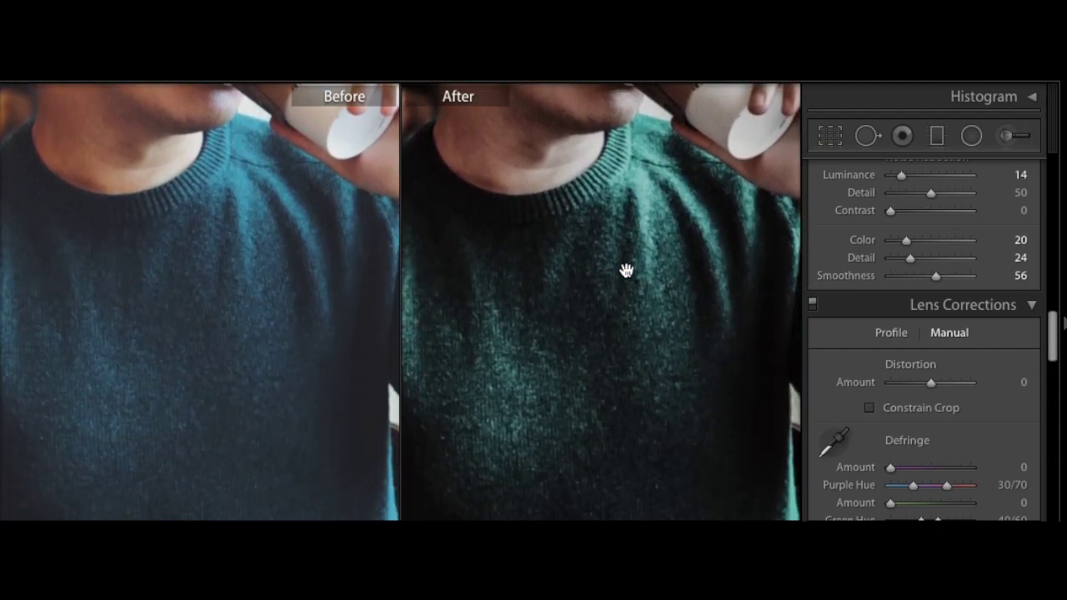
{"action": "scroll", "coordinate": [625, 271], "scroll_direction": "down", "scroll_amount": 1}
{"action": "scroll", "coordinate": [625, 271], "scroll_direction": "down", "scroll_amount": 1}
{"action": "scroll", "coordinate": [625, 271], "scroll_direction": "up", "scroll_amount": 1}
{"action": "scroll", "coordinate": [625, 271], "scroll_direction": "up", "scroll_amount": 3}
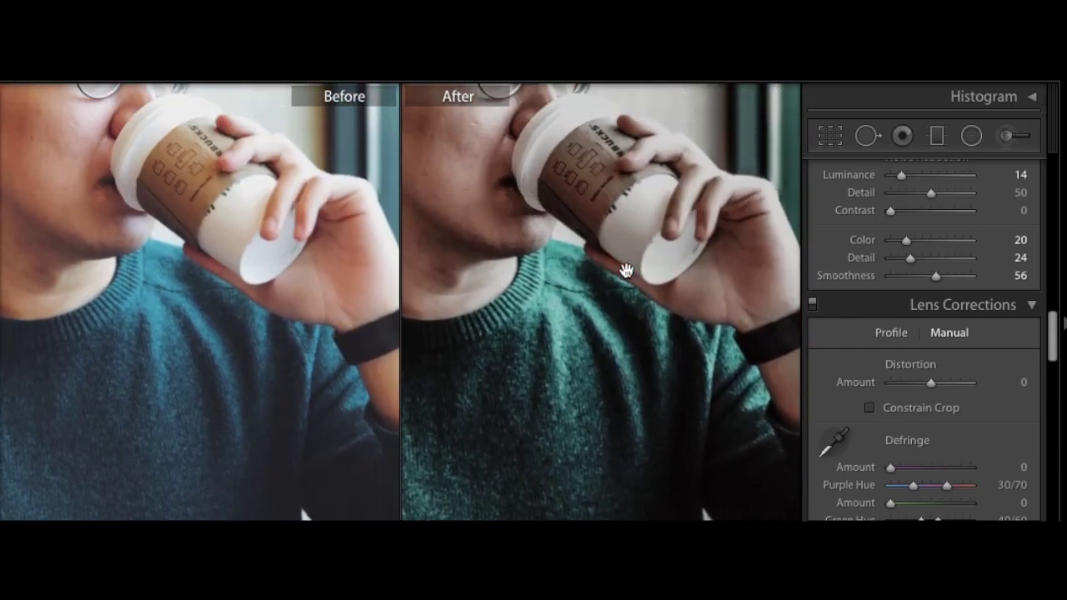
{"action": "scroll", "coordinate": [624, 271], "scroll_direction": "up", "scroll_amount": 2}
{"action": "left_click", "coordinate": [642, 285]}
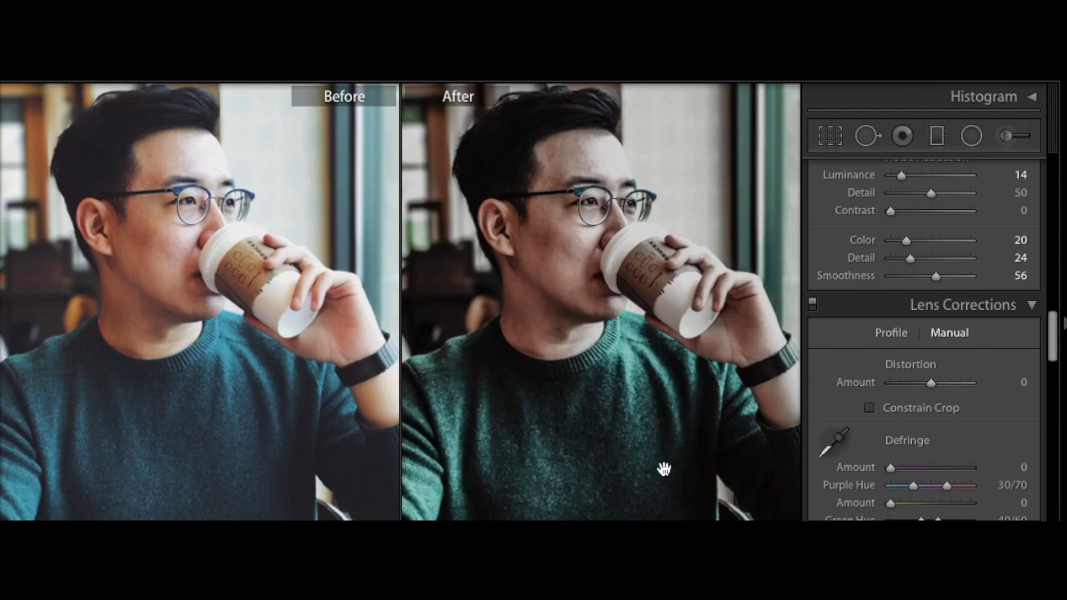
Step: Copy the coffee portrait's develop settings
{"action": "right_click", "coordinate": [502, 285]}
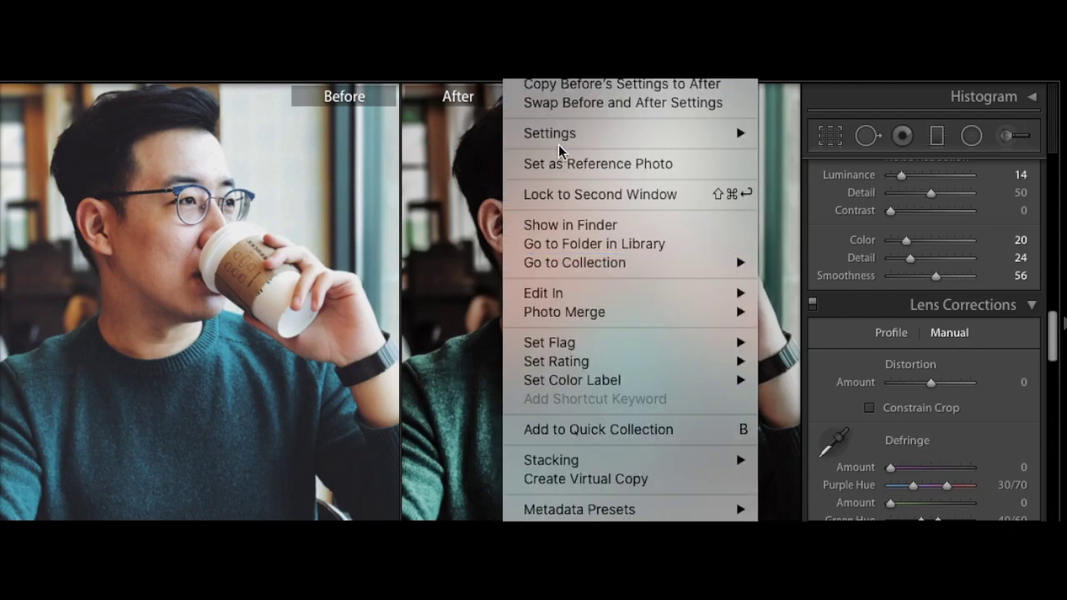
{"action": "mouse_move", "coordinate": [583, 133]}
{"action": "left_click", "coordinate": [819, 219]}
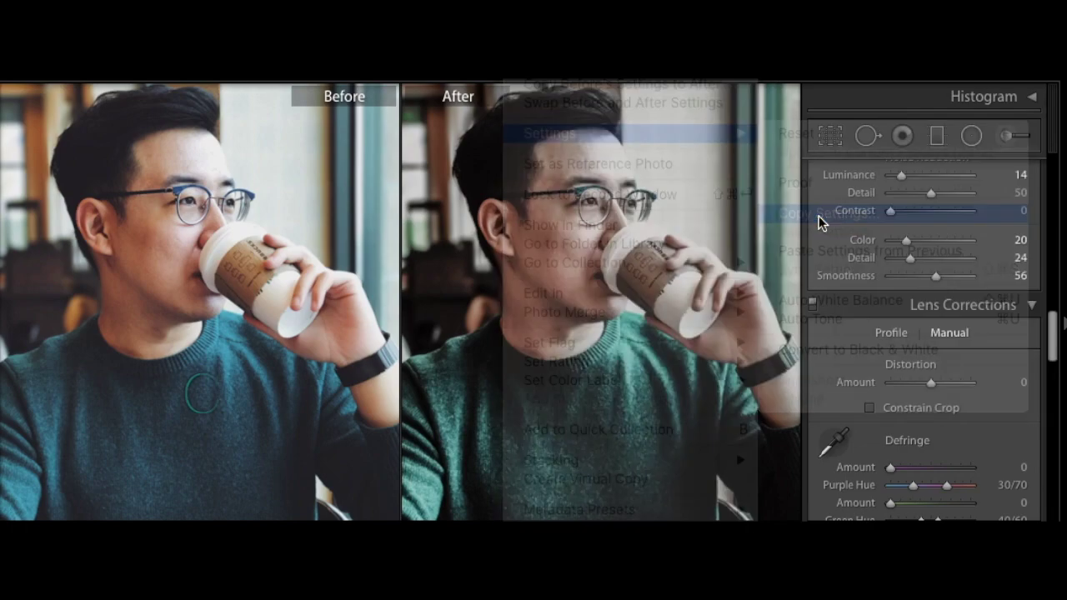
{"action": "left_click", "coordinate": [722, 489]}
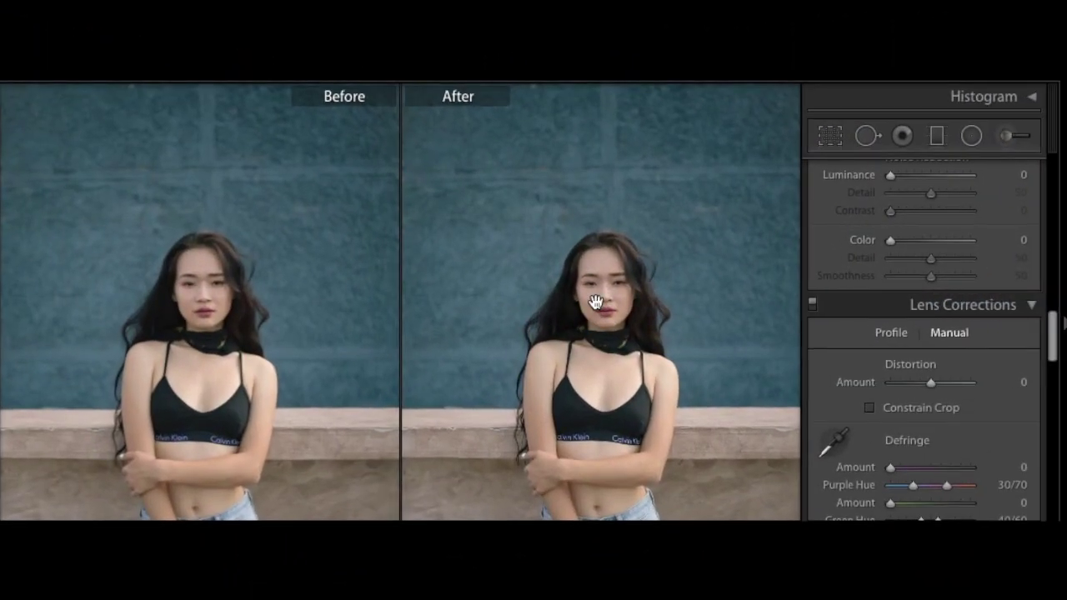
Step: Paste the copied grade onto the blue-wall portrait and inspect the result up close
{"action": "right_click", "coordinate": [595, 307]}
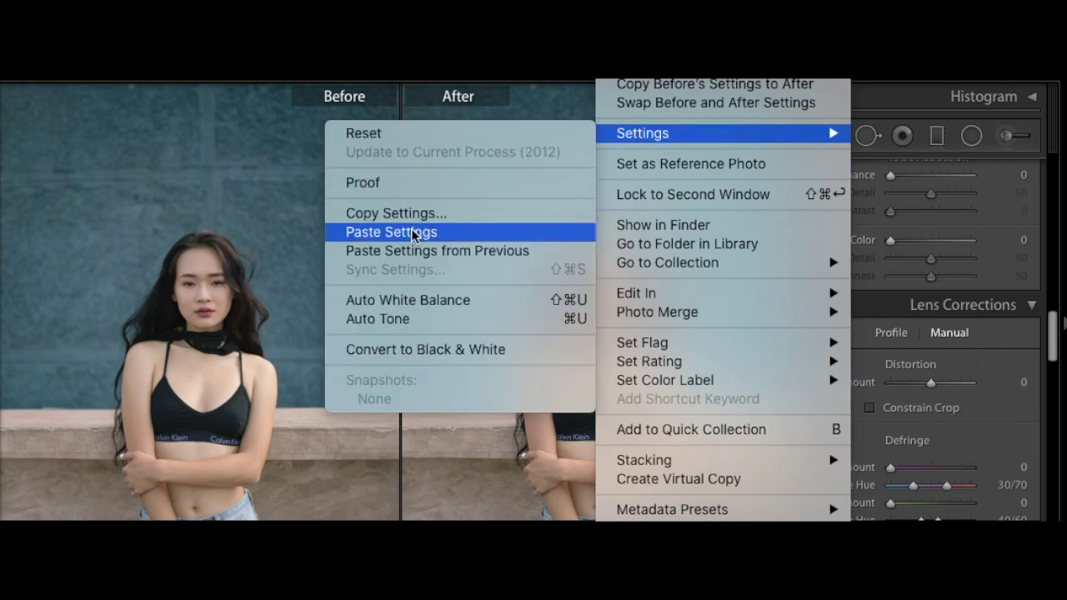
{"action": "mouse_move", "coordinate": [642, 134]}
{"action": "left_click", "coordinate": [412, 235]}
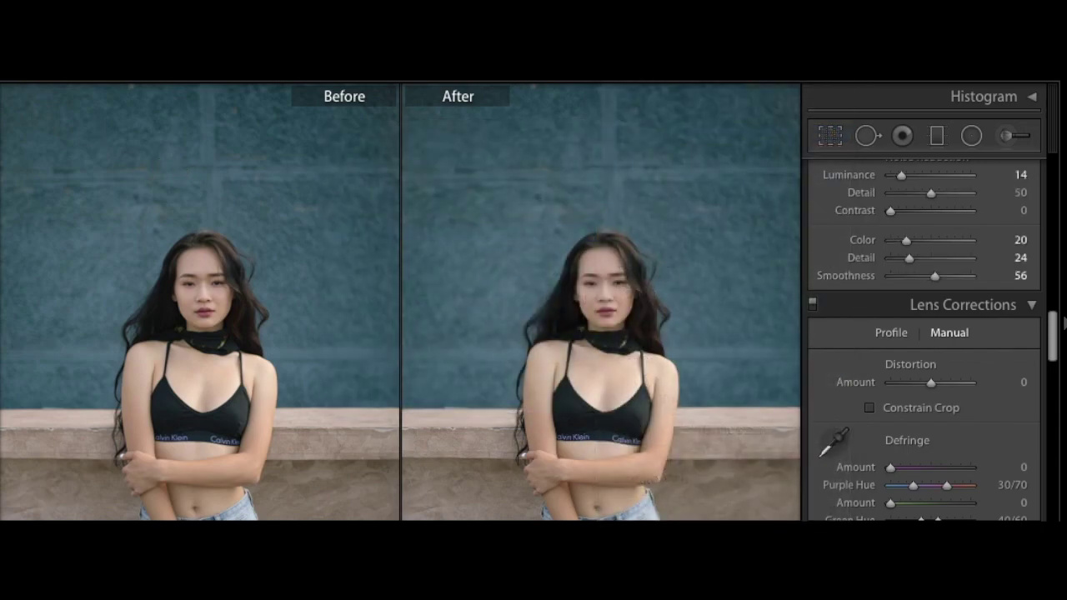
{"action": "left_click", "coordinate": [90, 178]}
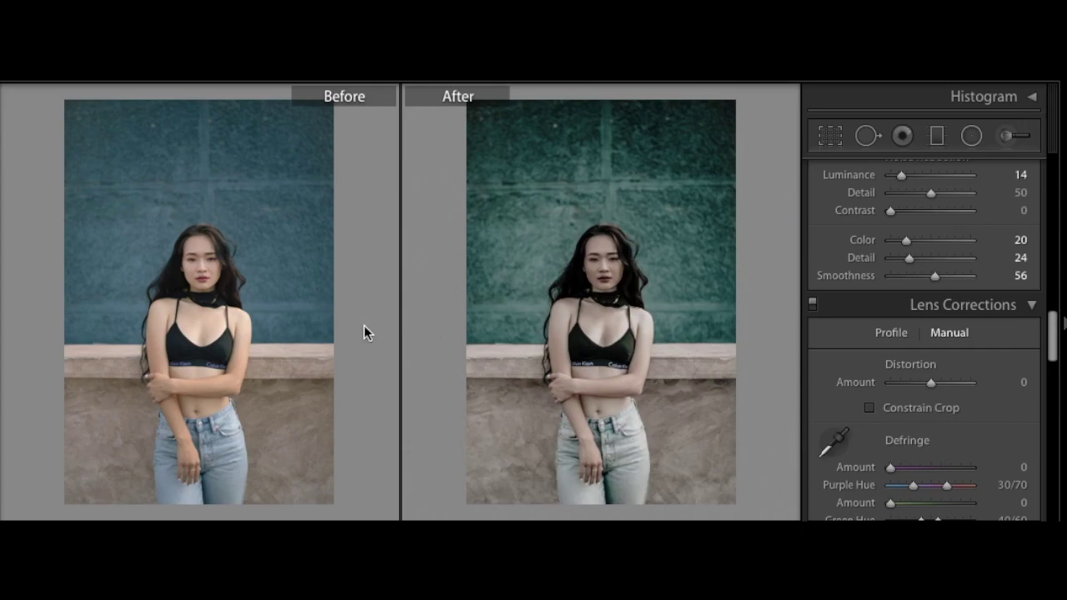
{"action": "left_click", "coordinate": [634, 408]}
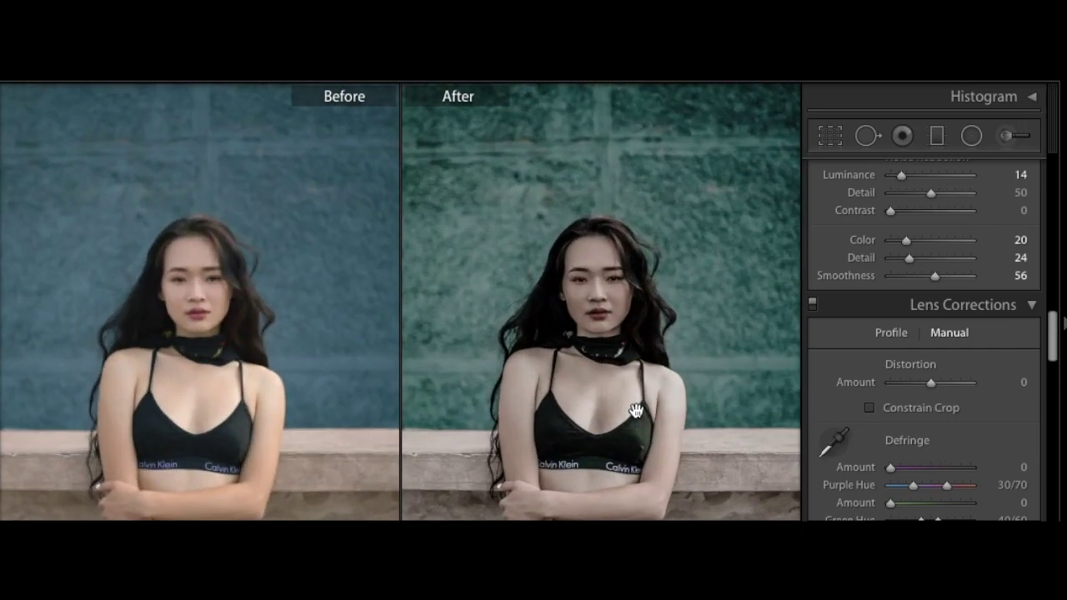
{"action": "scroll", "coordinate": [634, 409], "scroll_direction": "down", "scroll_amount": 1}
{"action": "scroll", "coordinate": [634, 409], "scroll_direction": "down", "scroll_amount": 1}
{"action": "scroll", "coordinate": [634, 409], "scroll_direction": "down", "scroll_amount": 1}
{"action": "scroll", "coordinate": [634, 409], "scroll_direction": "down", "scroll_amount": 2}
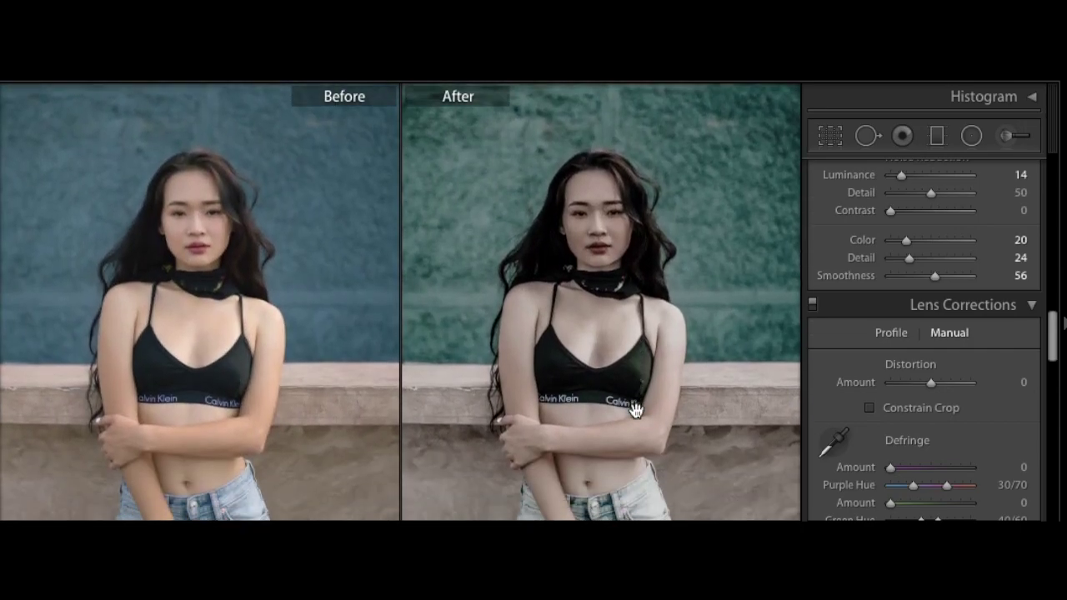
{"action": "scroll", "coordinate": [635, 410], "scroll_direction": "down", "scroll_amount": 2}
{"action": "scroll", "coordinate": [635, 409], "scroll_direction": "down", "scroll_amount": 2}
{"action": "scroll", "coordinate": [634, 410], "scroll_direction": "down", "scroll_amount": 2}
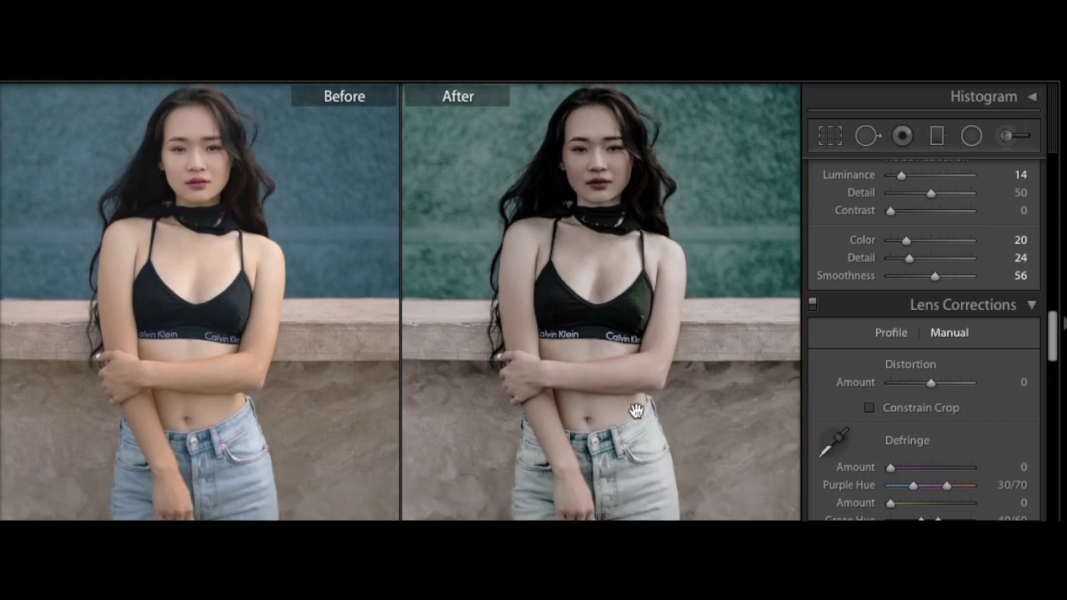
{"action": "left_click", "coordinate": [635, 409]}
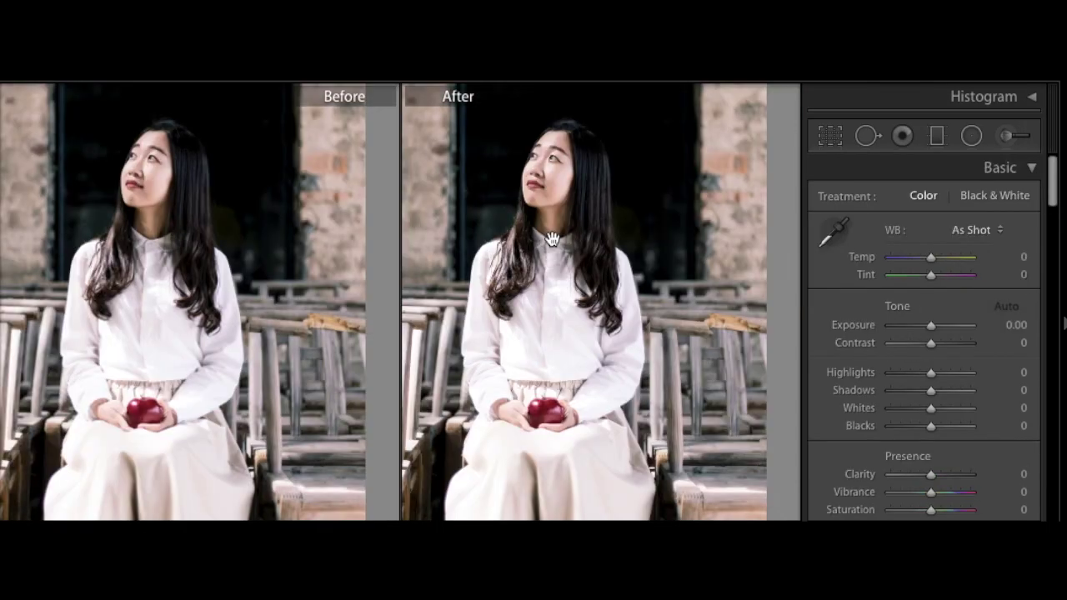
Step: Paste the copied settings onto the red-apple portrait's After image
{"action": "right_click", "coordinate": [552, 238]}
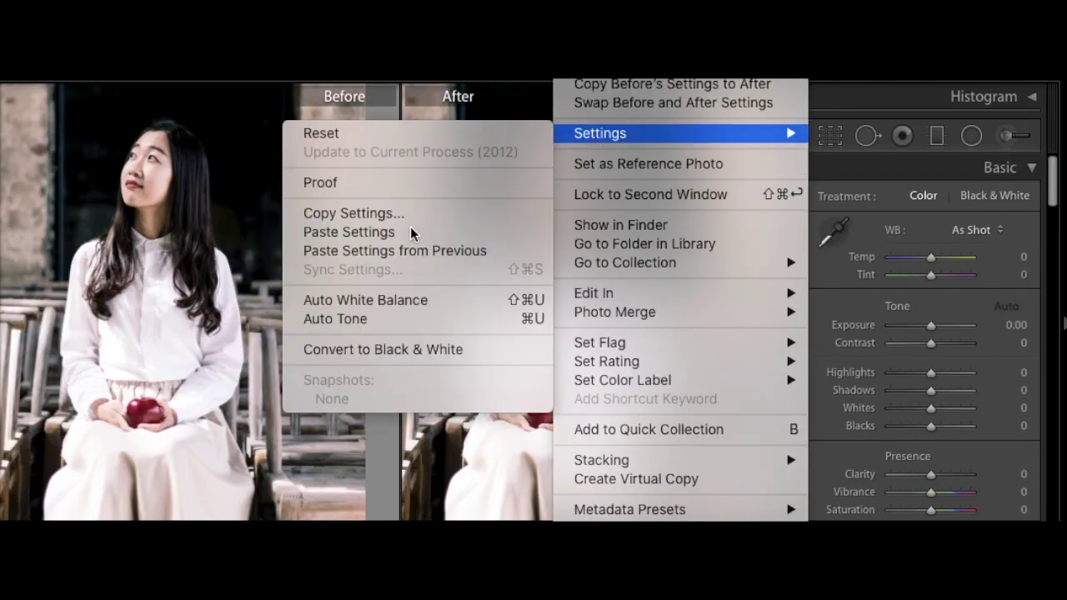
{"action": "left_click", "coordinate": [362, 231]}
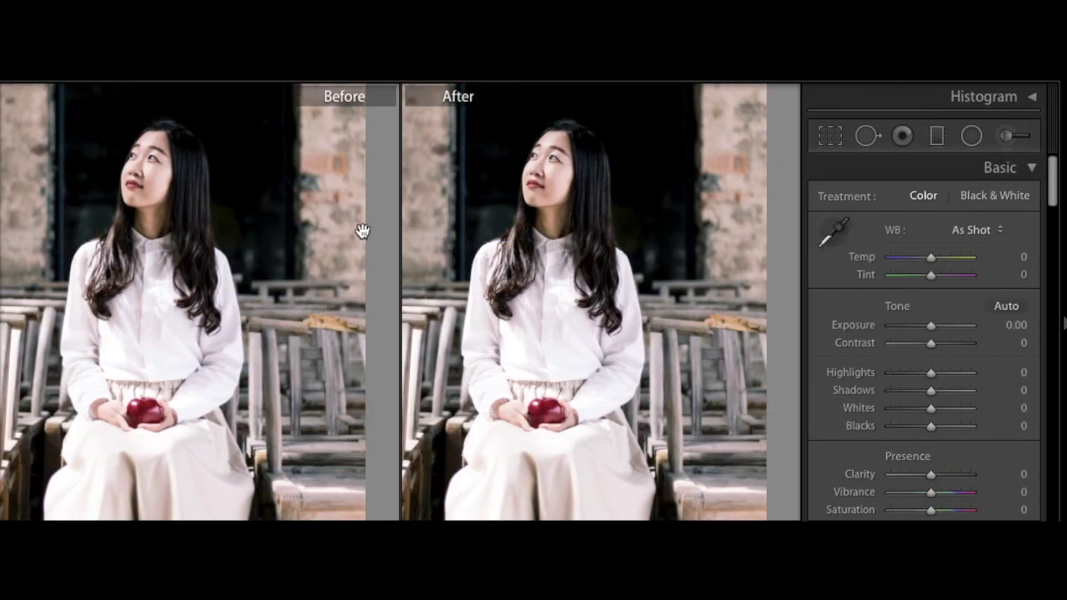